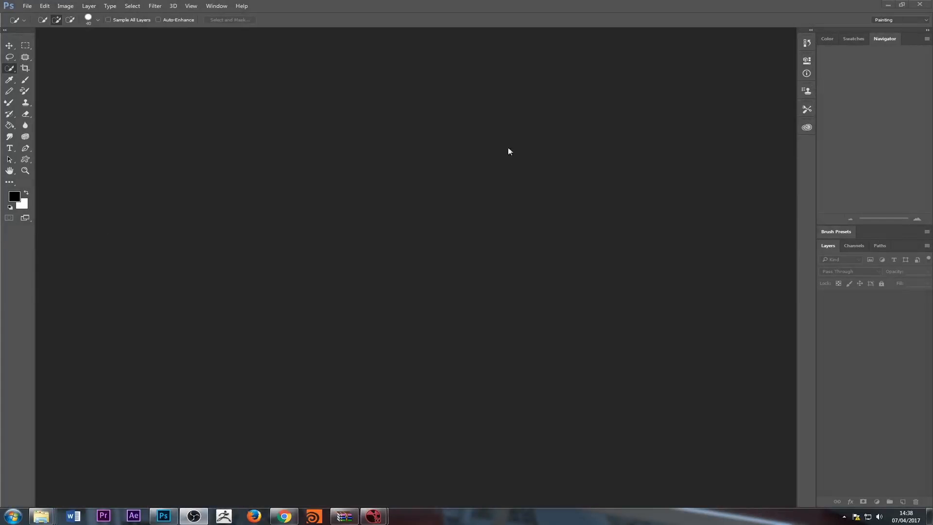
Open the Photoshop document mattePaintingStart_02 from the PhotoShopMattePaintingsArt folder
left_click(28, 6)
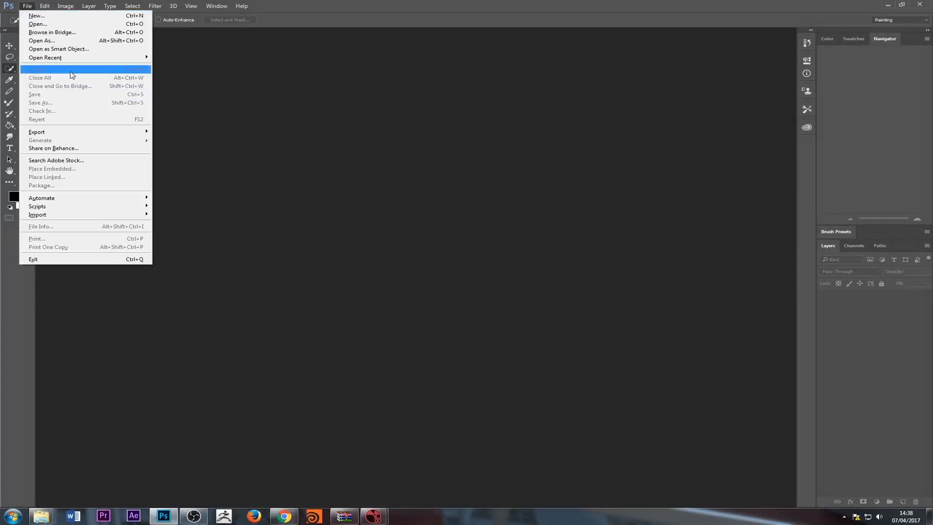
left_click(47, 24)
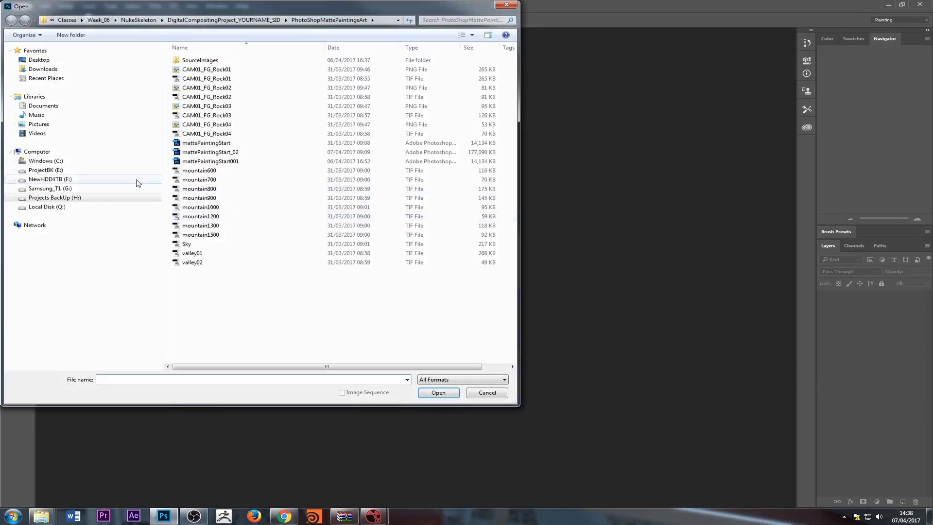
left_click(211, 152)
left_click(442, 394)
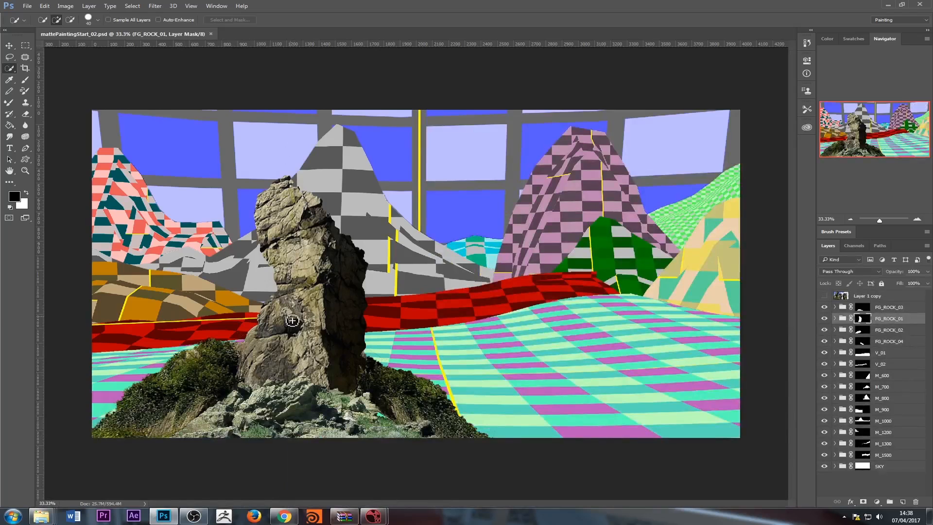
Hide the FG_ROCK_03, FG_ROCK_01 and FG_ROCK_02 groups and expand the FG_ROCK_04 group to show its layers
left_click(825, 307)
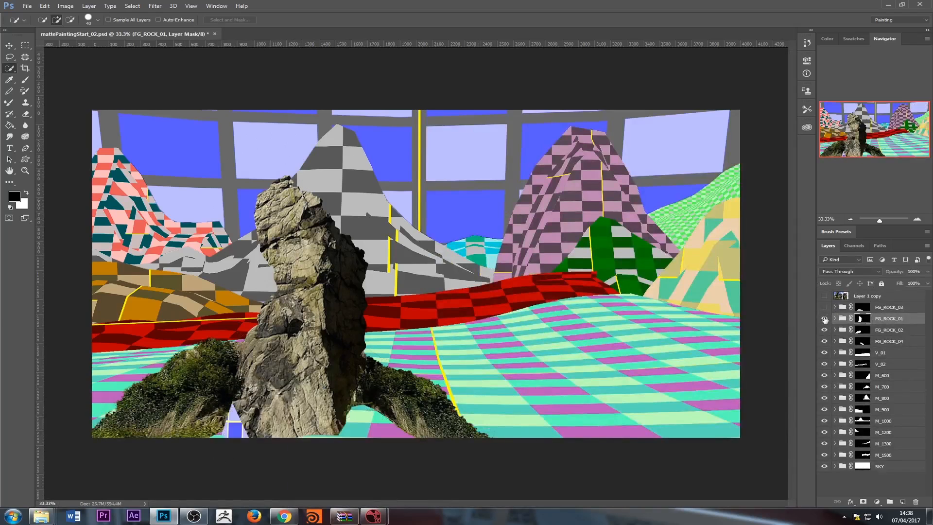
left_click(824, 318)
left_click(825, 330)
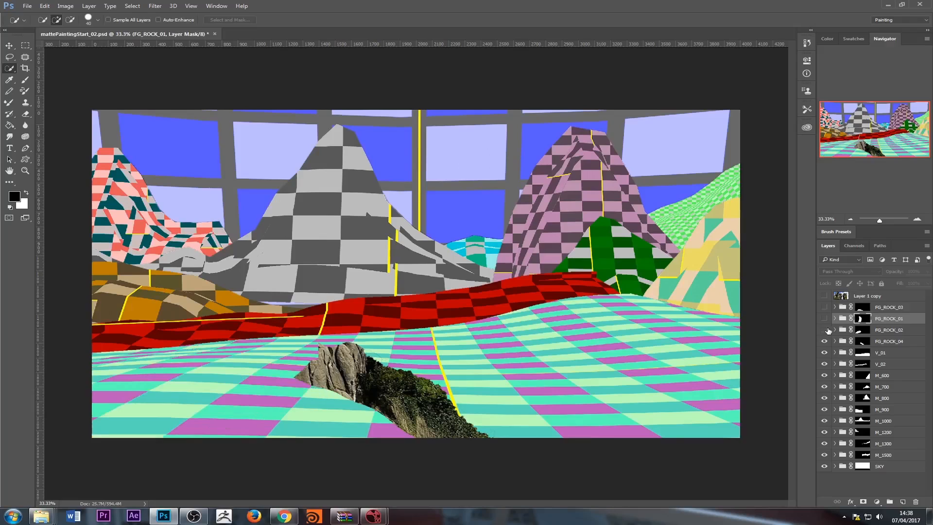
left_click(869, 340)
left_click(835, 342)
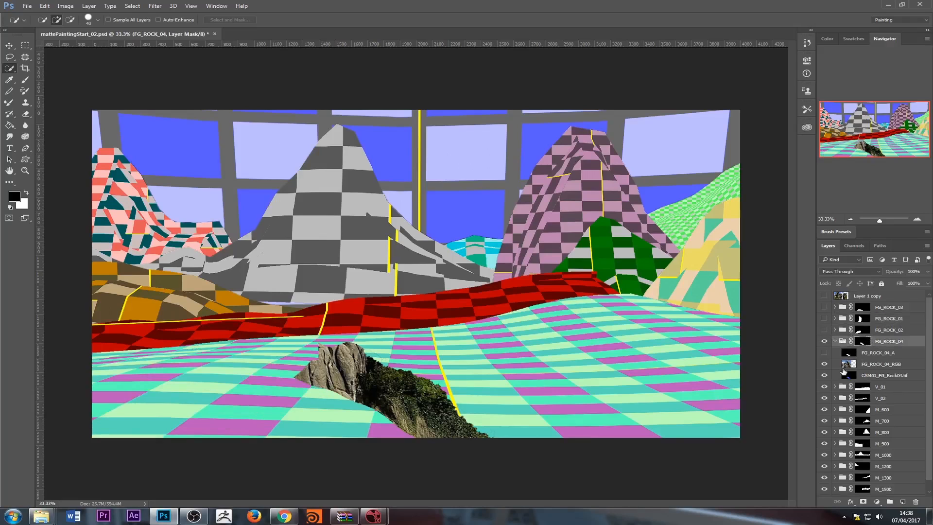
Inspect the layers in the FG_ROCK_04 group, hiding and reshowing FG_ROCK_04_RGB to examine the checkered rock geometry beneath it
left_click(869, 363)
left_click(862, 341)
left_click(825, 364)
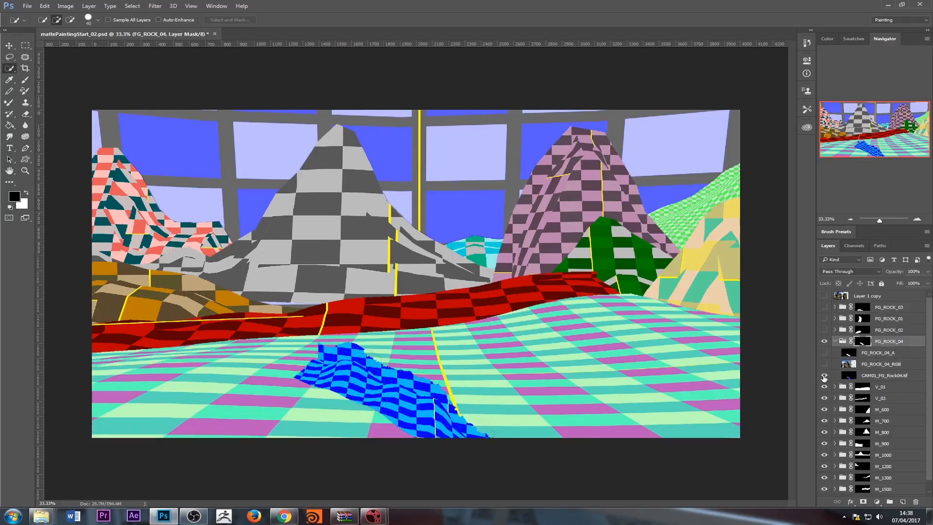
left_click(854, 362)
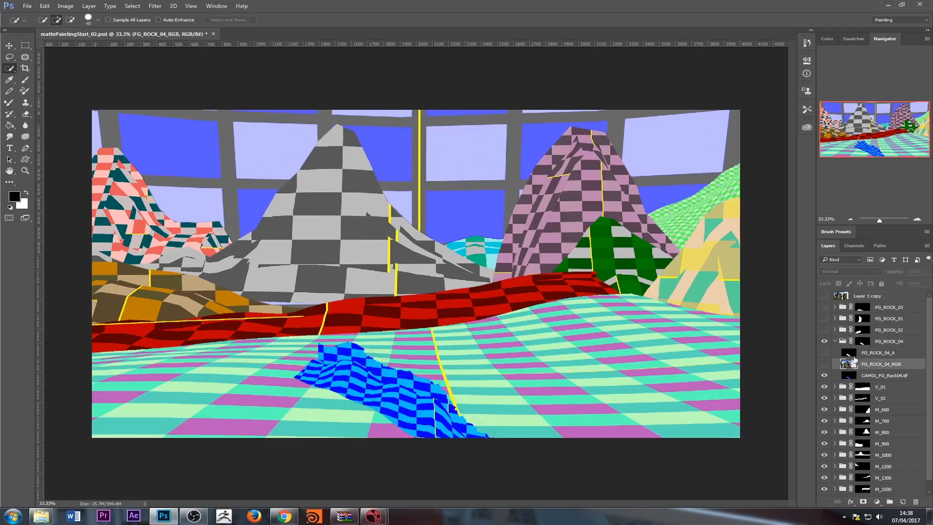
left_click(854, 354, "shift")
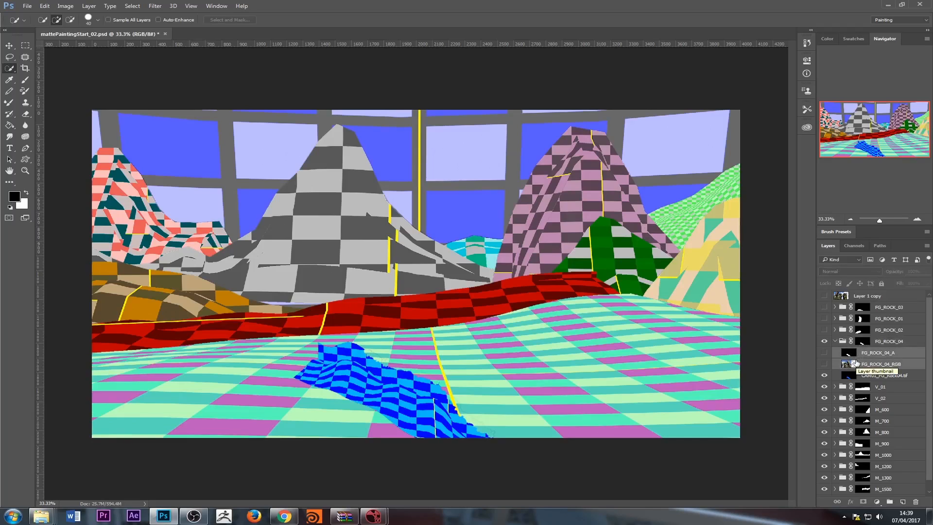
left_click(873, 358)
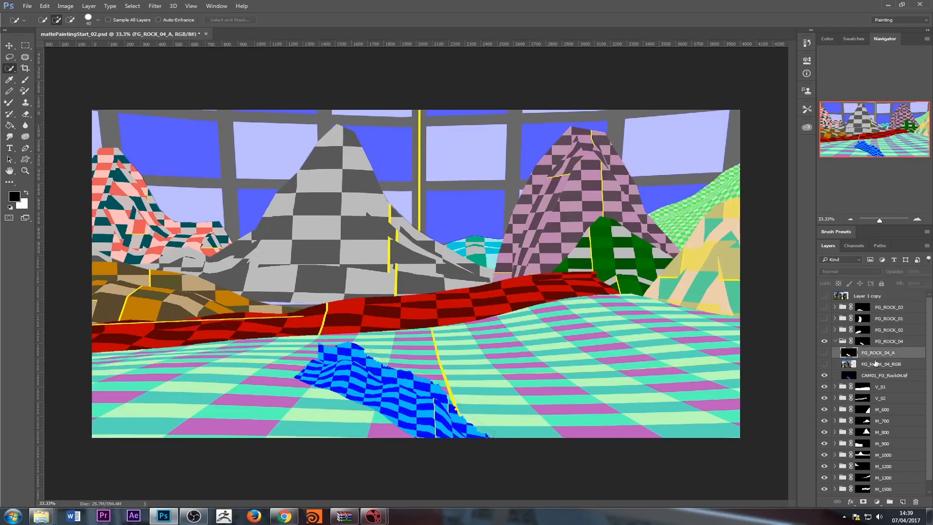
left_click(877, 365)
left_click(874, 356, "shift")
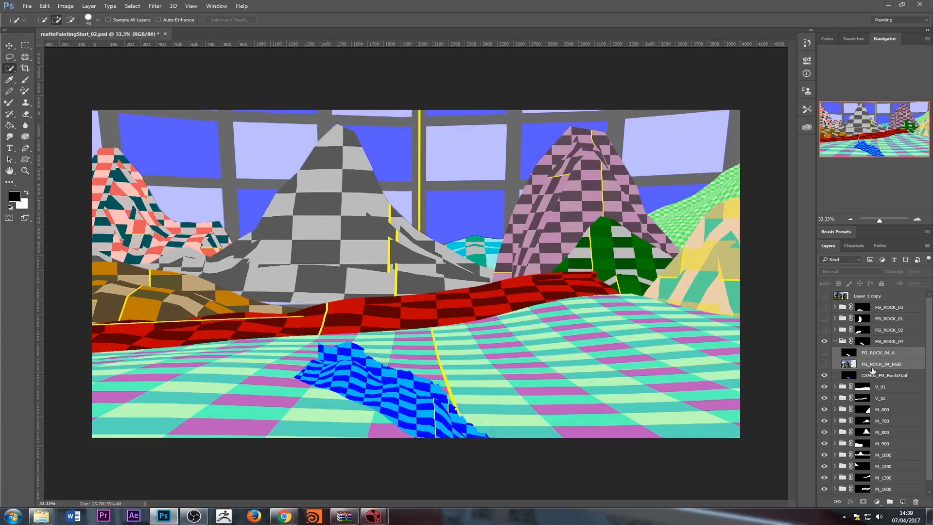
left_click(878, 366)
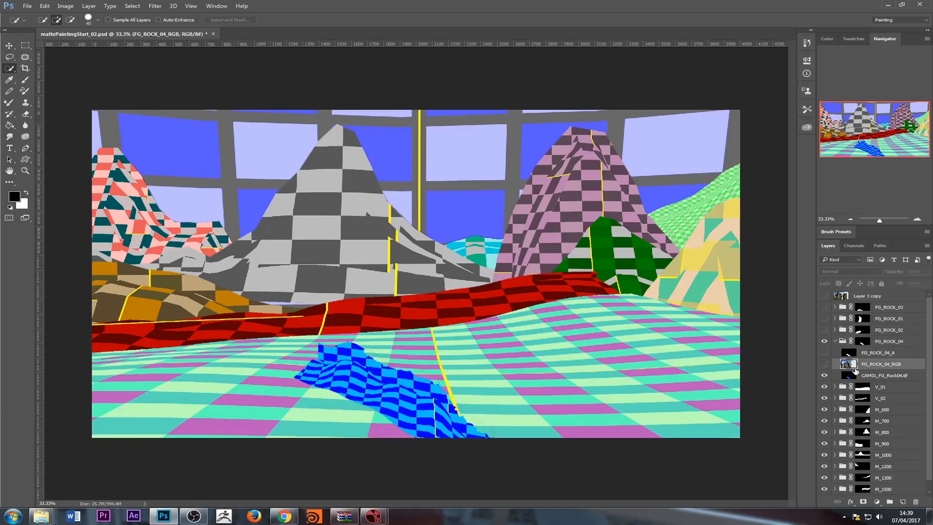
left_click(823, 364)
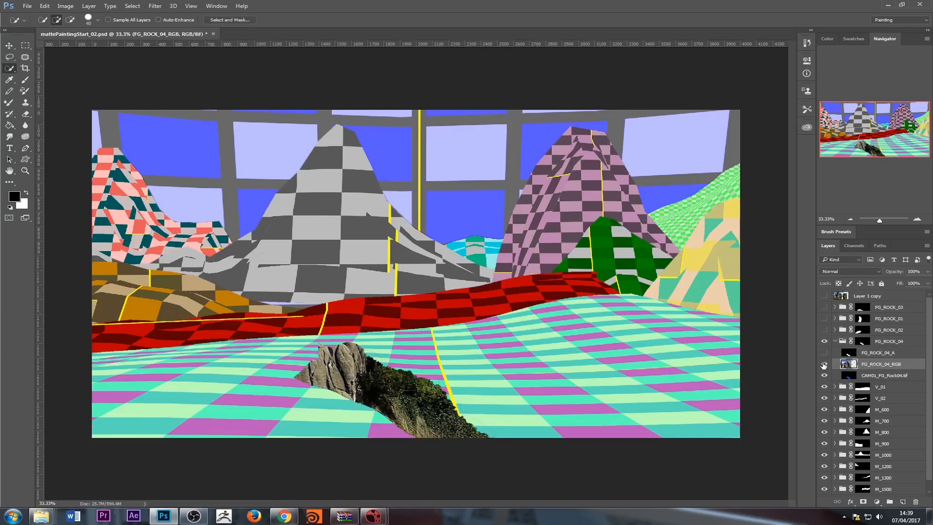
View the FG_ROCK_04 group mask on its own, and disable it to examine the full source photo on FG_ROCK_04_RGB
left_click(864, 345, "alt")
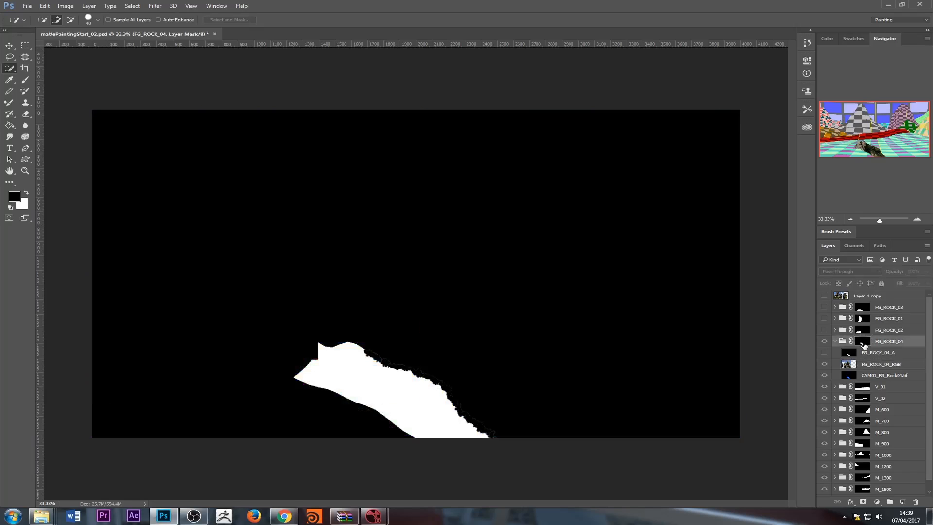
left_click(864, 344, "alt")
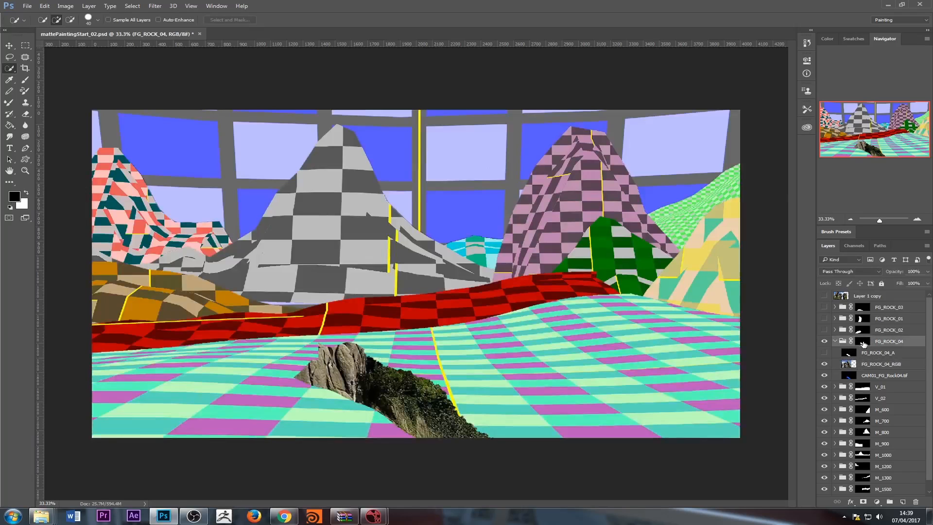
left_click(864, 344, "shift")
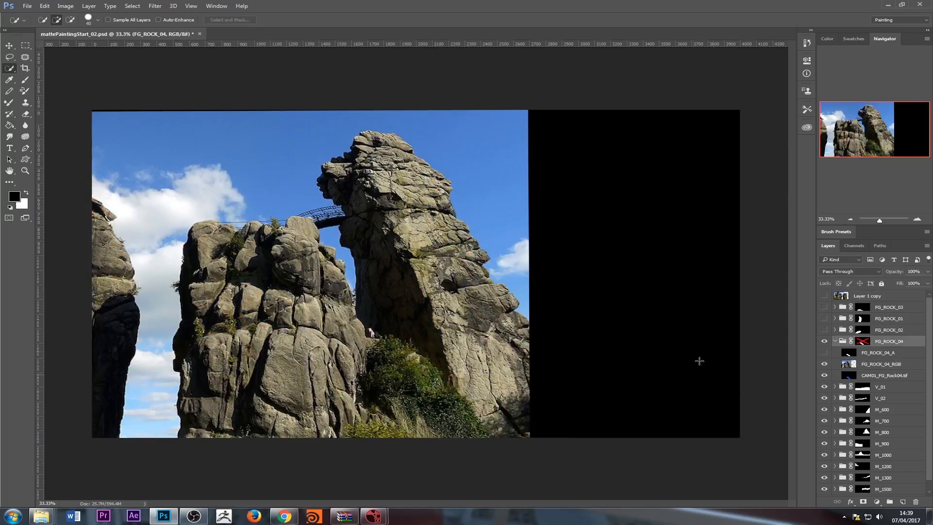
left_click(853, 365)
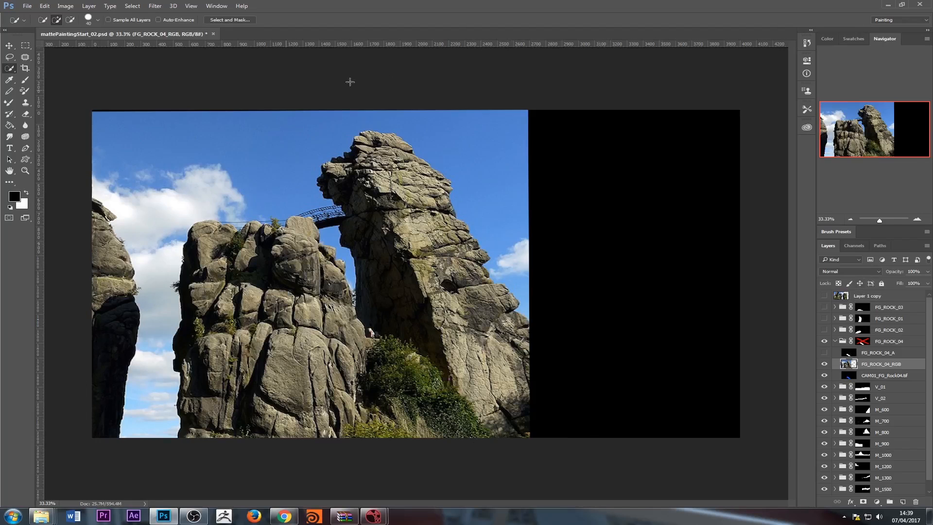
Check the document's pixel dimensions in Image Size and leave them unmodified
left_click(64, 6)
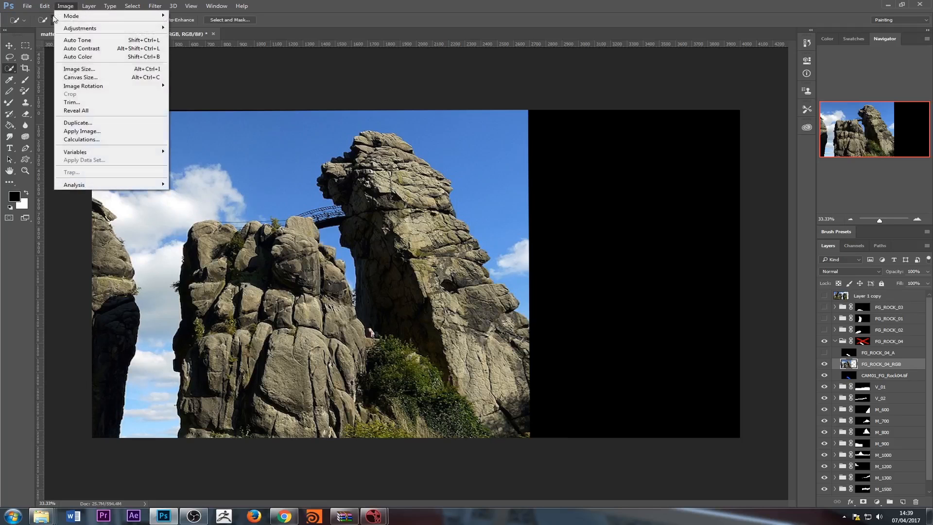
left_click(99, 69)
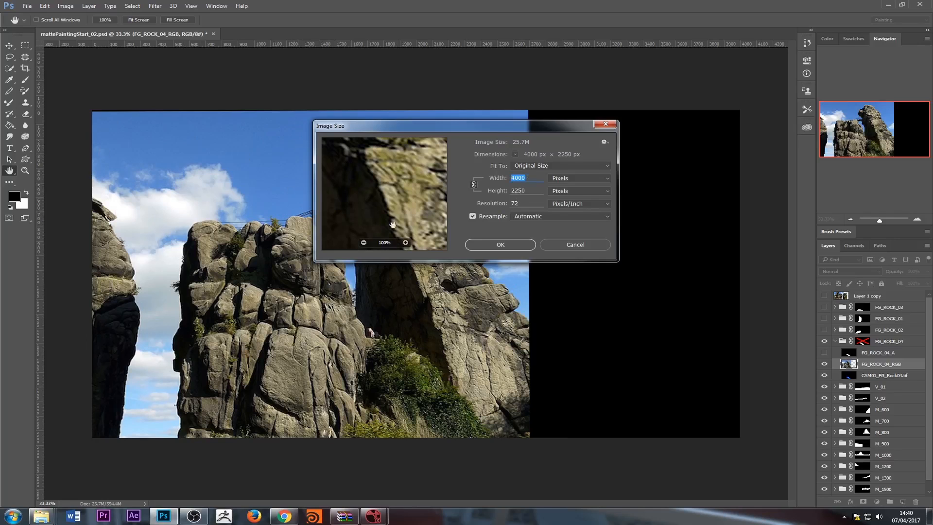
left_click(578, 246)
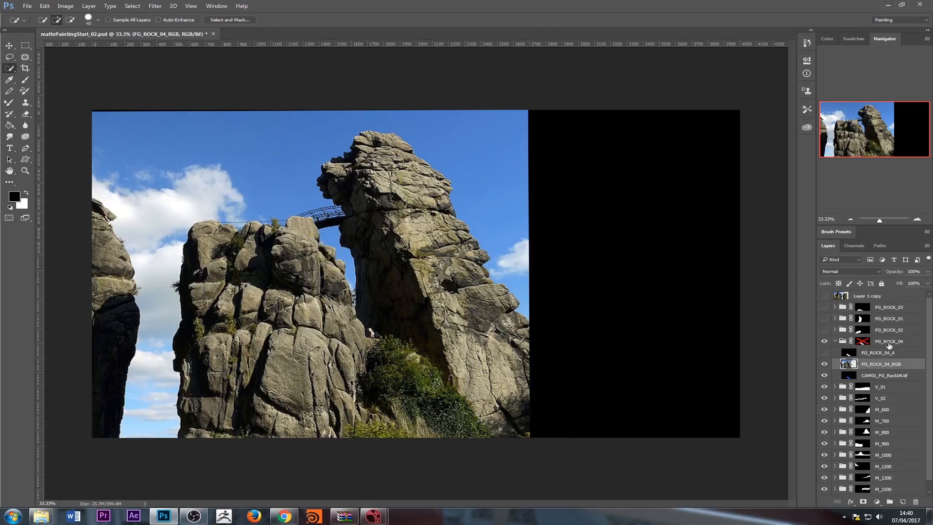
left_click(852, 354)
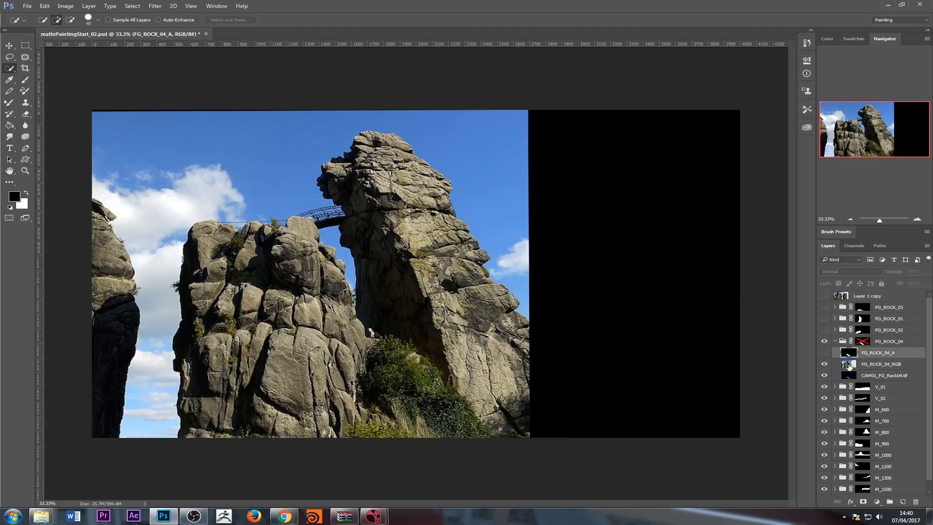
left_click(876, 364)
left_click(876, 355)
left_click(876, 365)
left_click(876, 354)
left_click(875, 365)
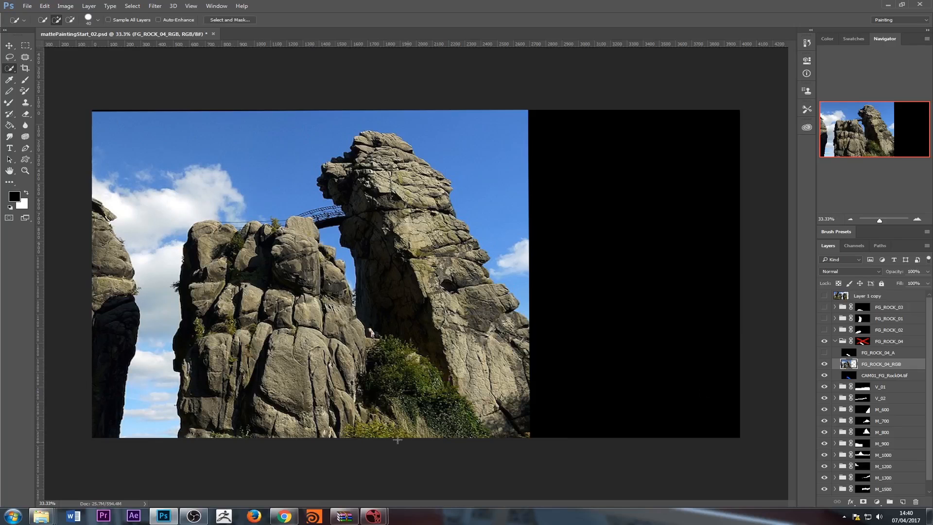
Re-enable the FG_ROCK_04 group mask, examine its edge on its own at 66.7% zoom, and return to the colour composite
left_click(865, 342, "shift")
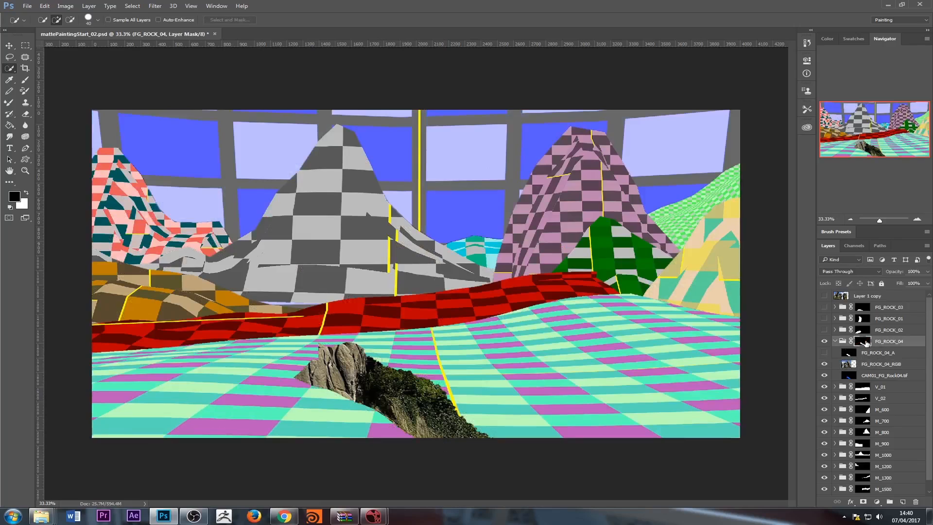
left_click(866, 343, "alt")
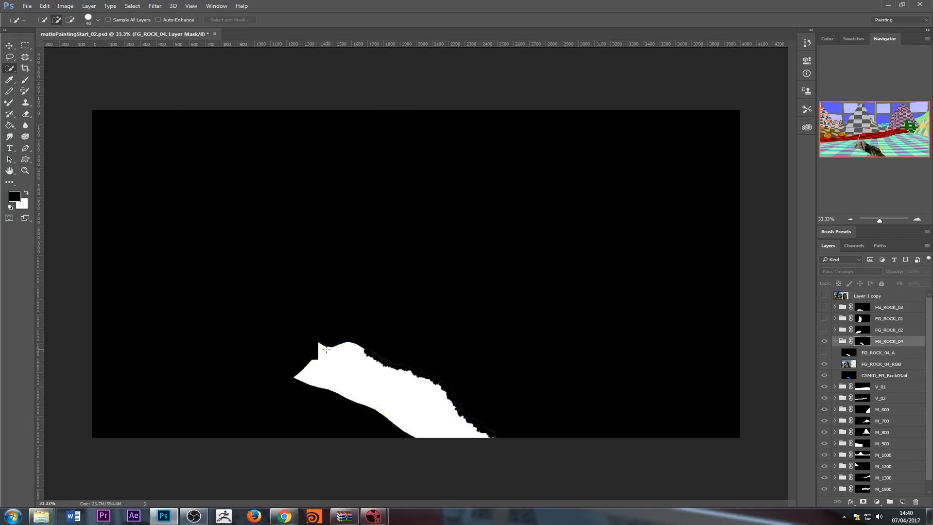
left_click(353, 389)
left_click(355, 383)
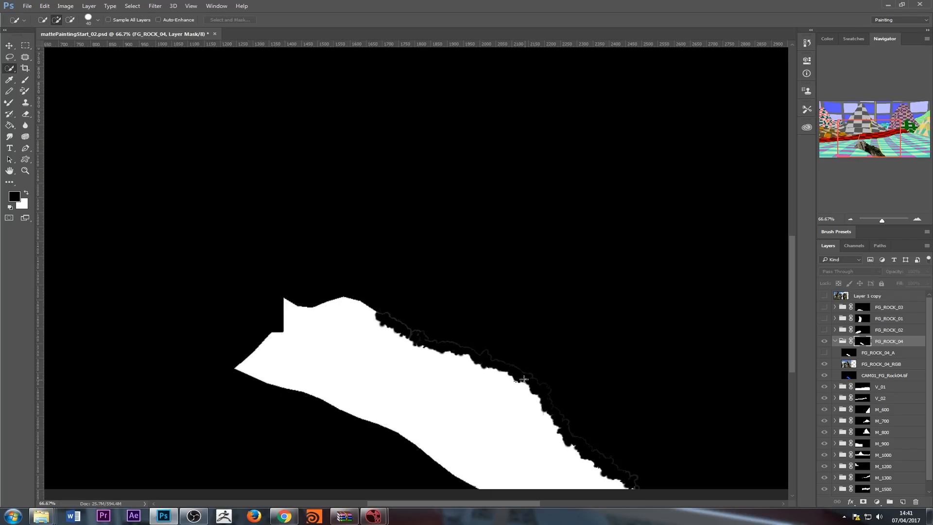
key("ctrl+2")
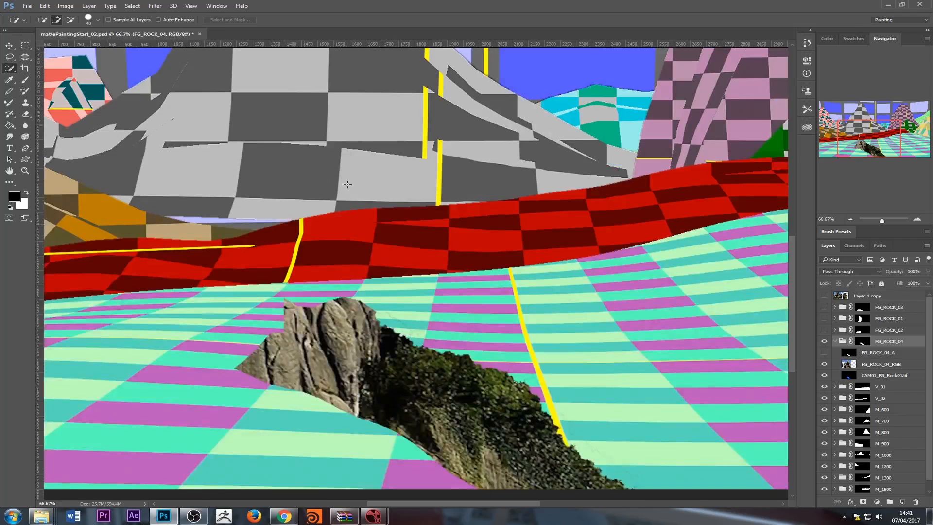
Compare the rock with the FG_ROCK_04 group mask disabled and enabled, and isolate the mask in the canvas
left_click(859, 342, "shift")
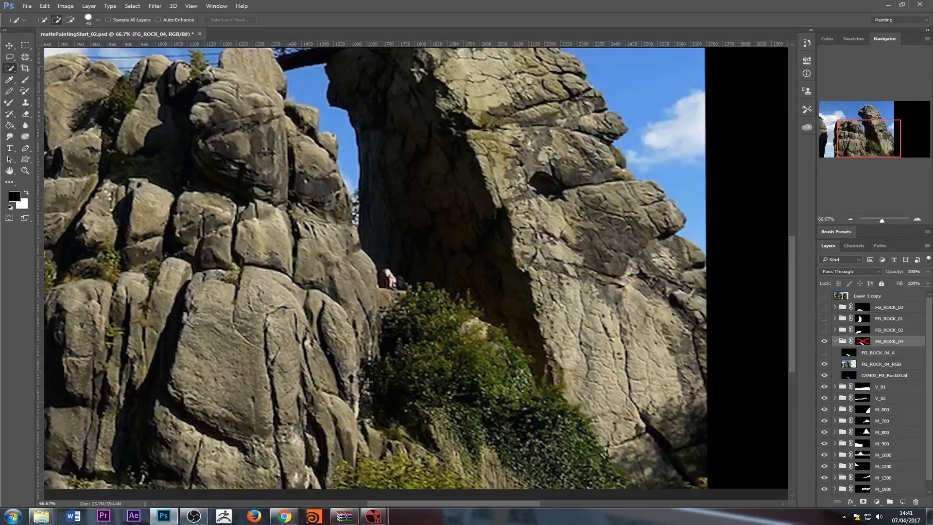
left_click(864, 345, "shift")
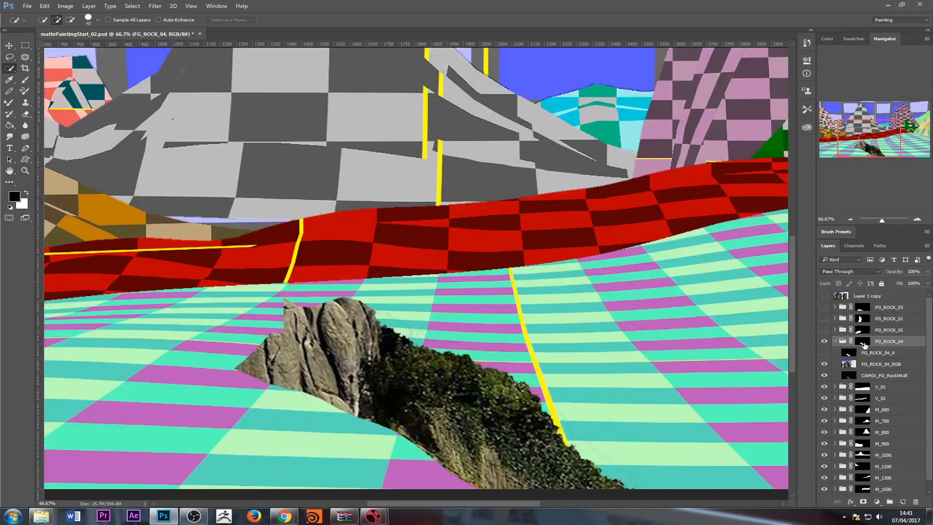
left_click(864, 345, "shift")
left_click(864, 344, "shift")
left_click(864, 345, "alt")
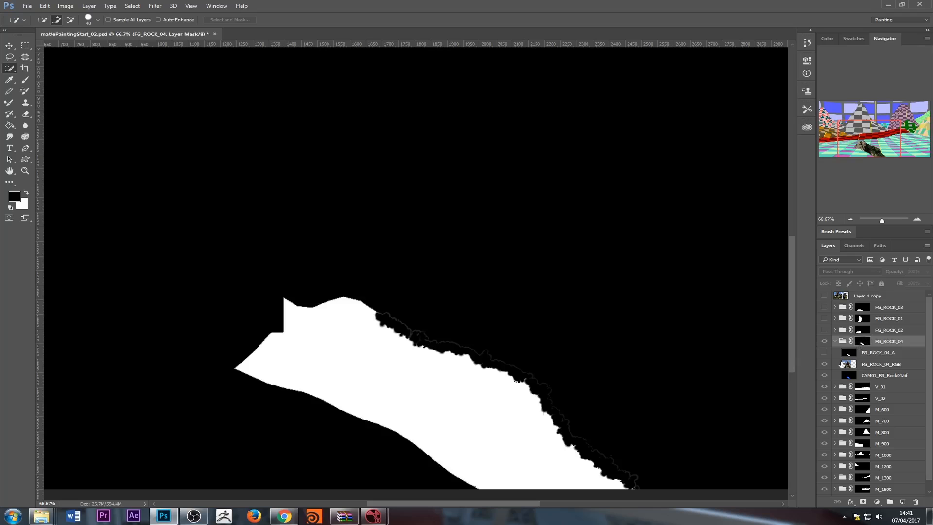
Check the FG_ROCK_04_RGB and FG_ROCK_04_A layers against the composite, and show the group mask alone down to its lower edge
left_click(882, 365)
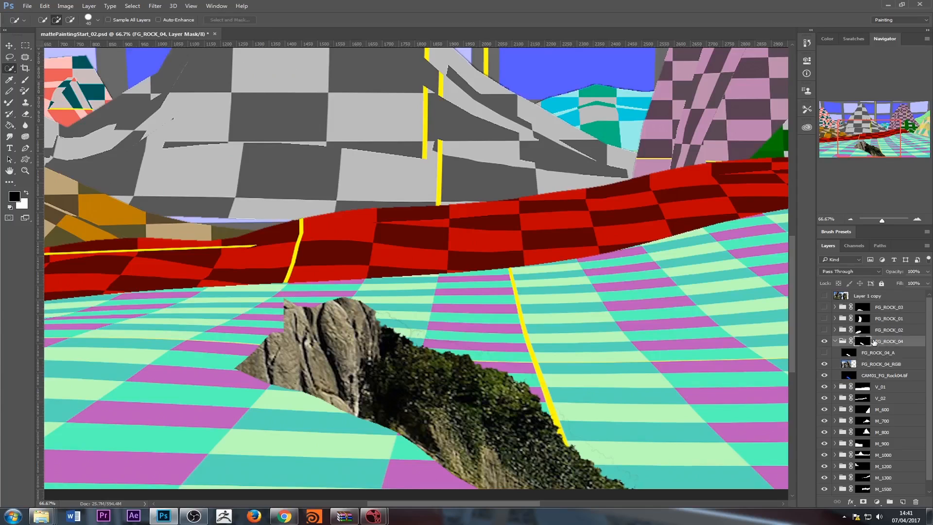
left_click(866, 366)
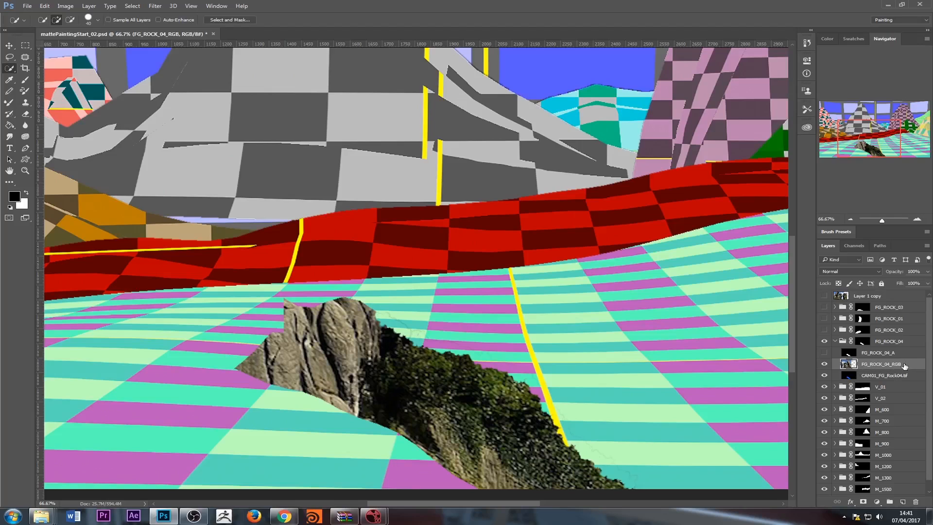
left_click(881, 355)
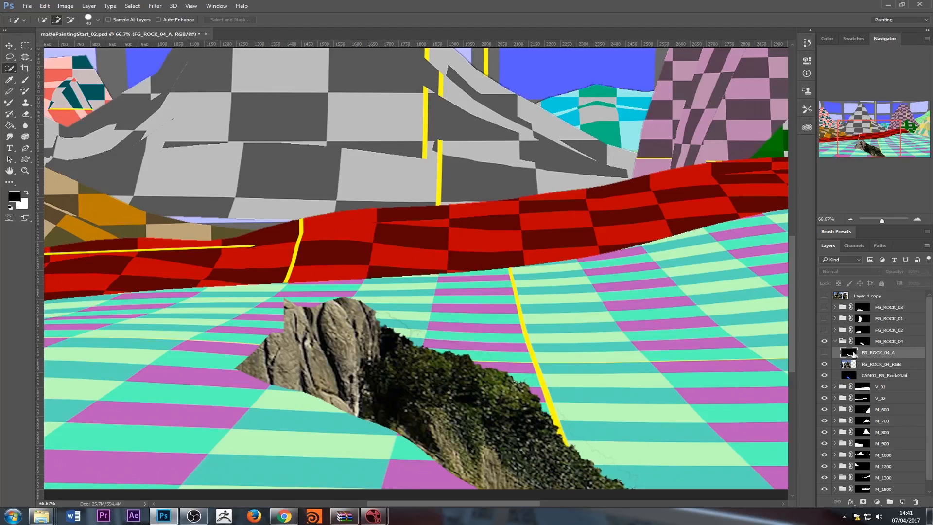
left_click(865, 343)
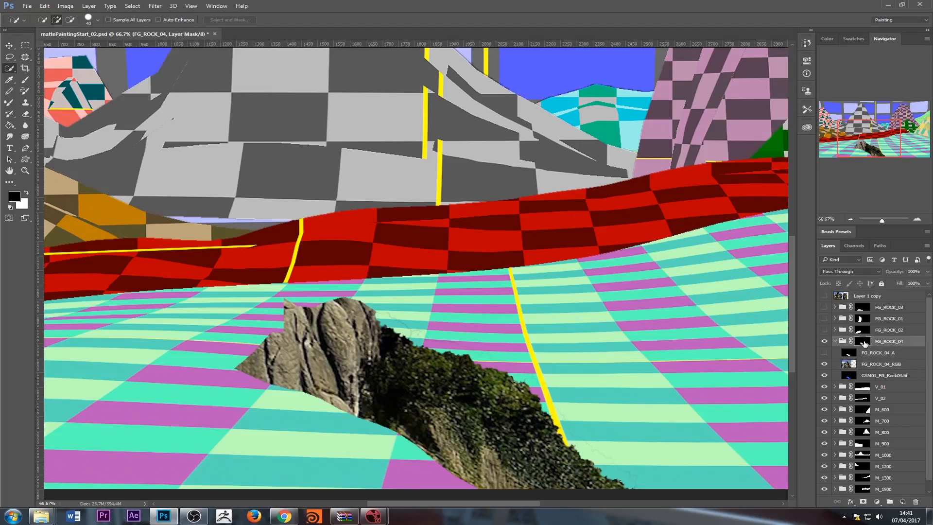
left_click(865, 343, "alt")
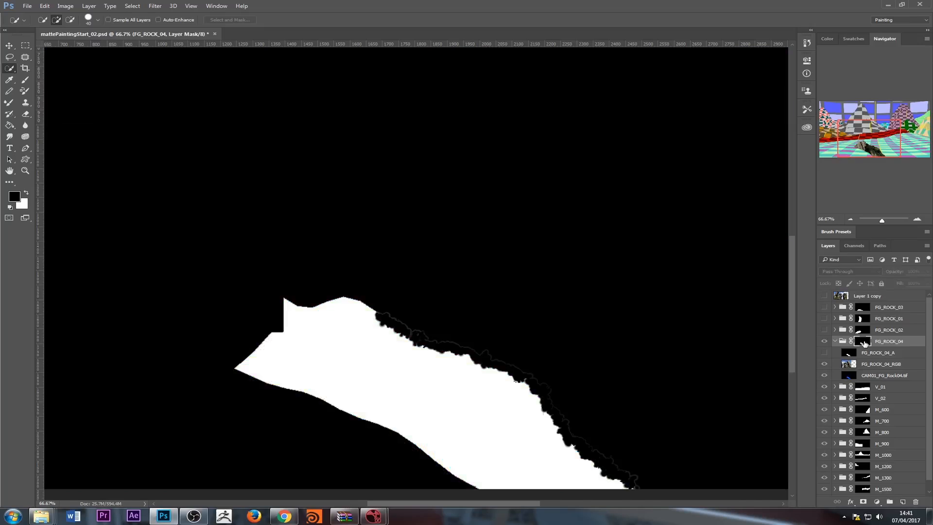
scroll(535, 301, "down", 3)
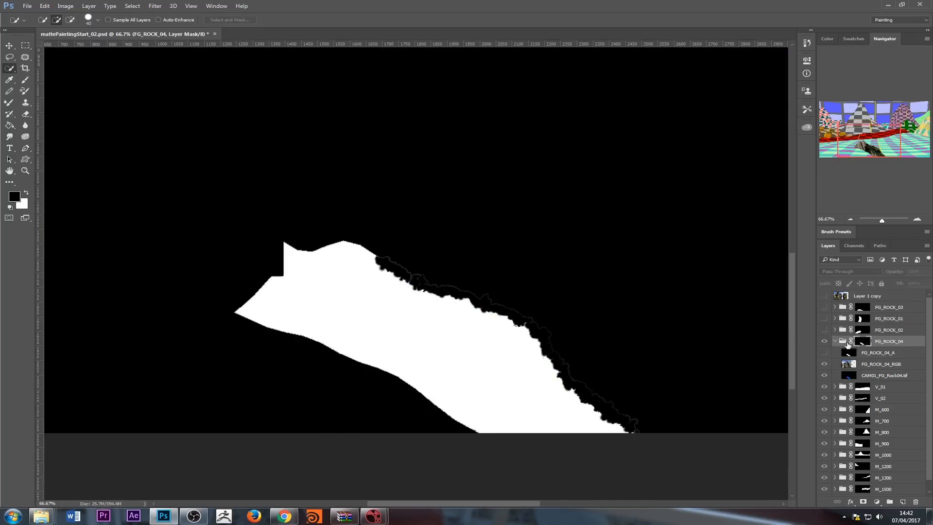
Load the FG_ROCK_04 group mask as a selection and fill it with black on a new layer above FG_ROCK_04_A
left_click(864, 344, "alt")
right_click(862, 344)
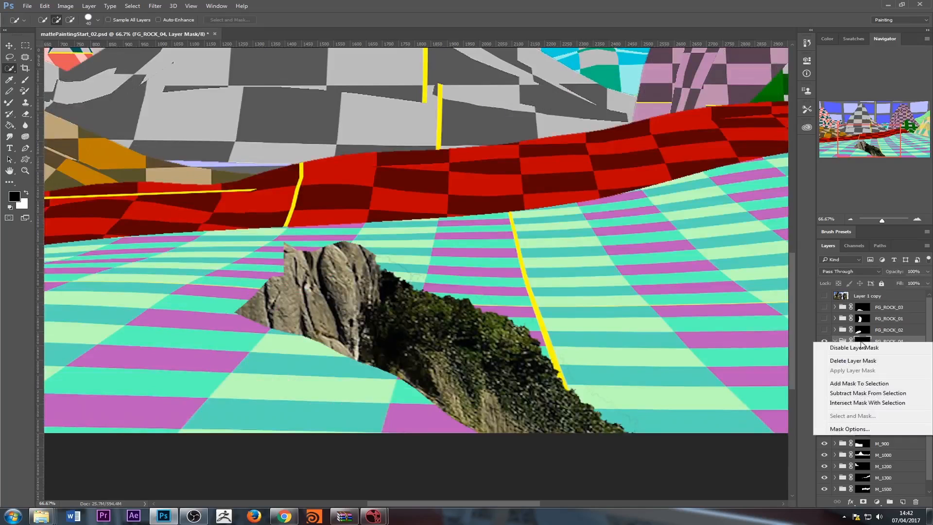
left_click(870, 384)
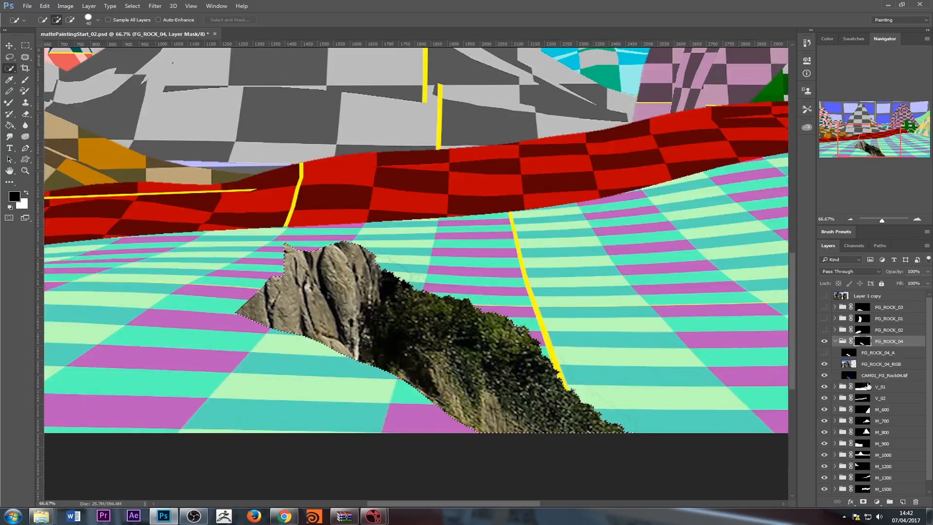
left_click(873, 353)
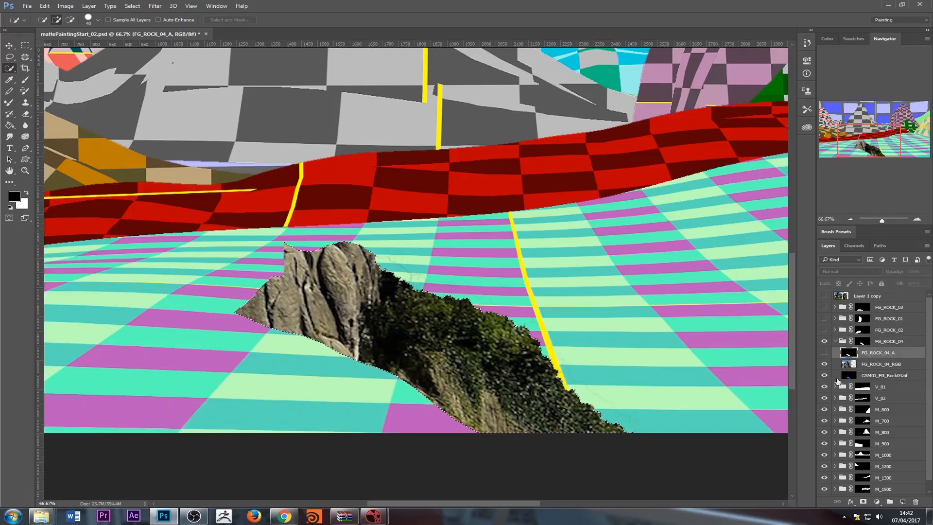
left_click(903, 502)
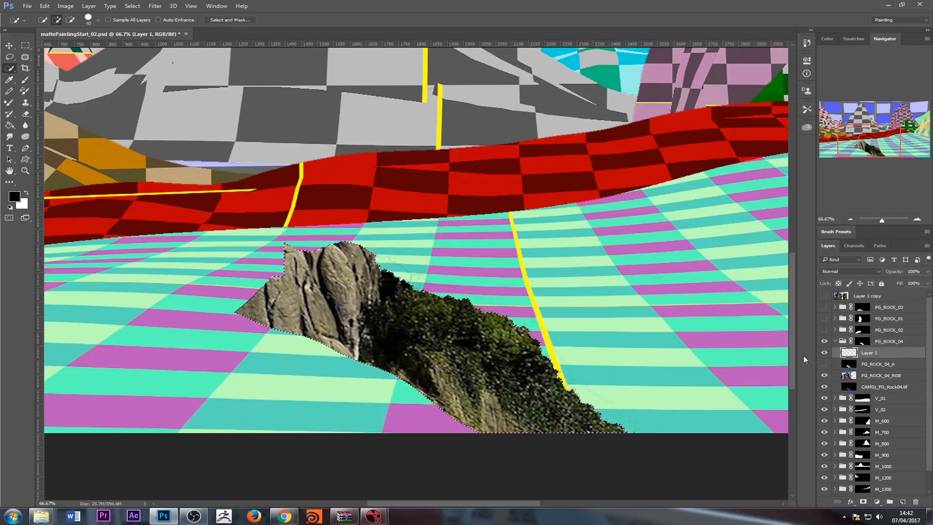
key("alt+BackSpace")
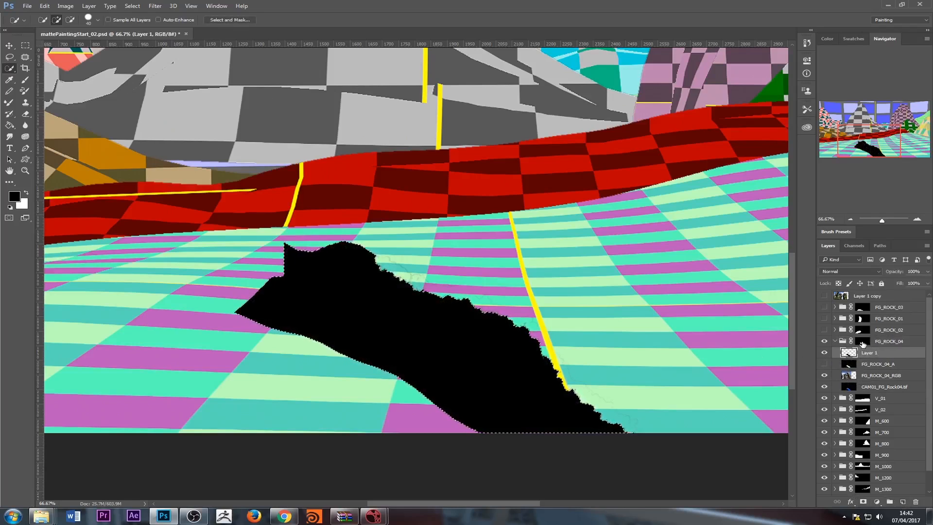
Disable the FG_ROCK_04 group mask, and fill the area outside the rock silhouette with black on Layer 1 using the inverted selection
left_click(863, 343, "shift")
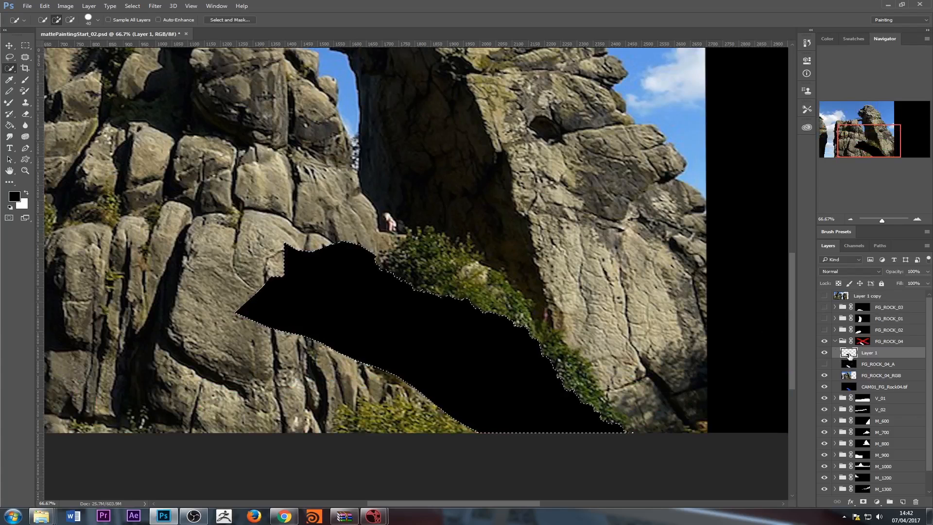
right_click(364, 299)
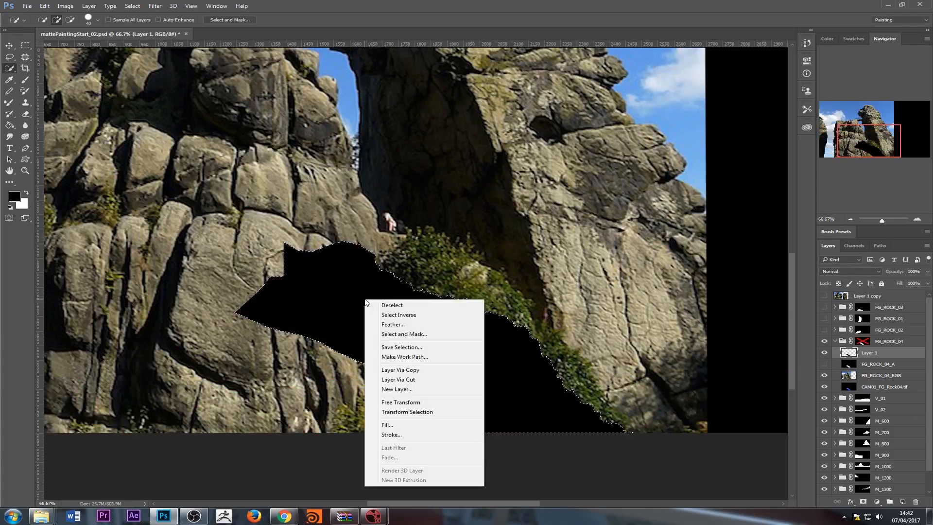
left_click(393, 314)
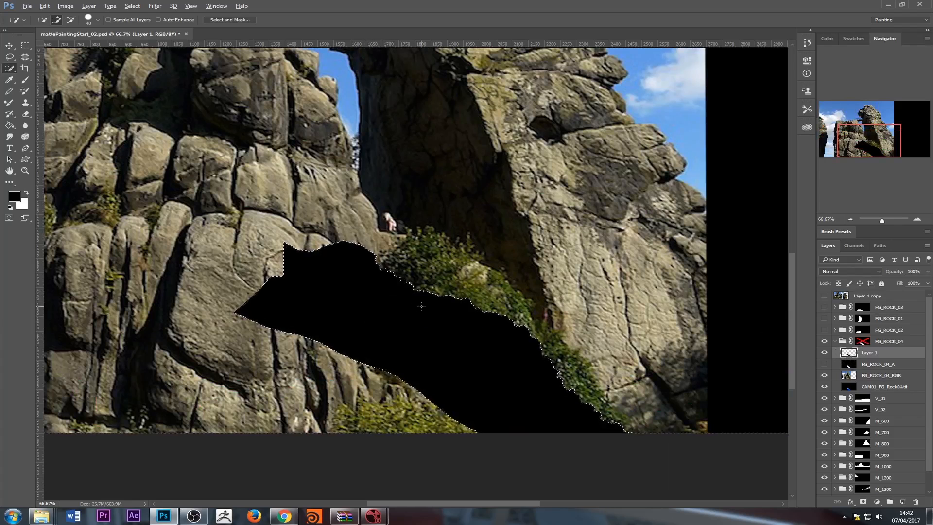
key("alt+BackSpace")
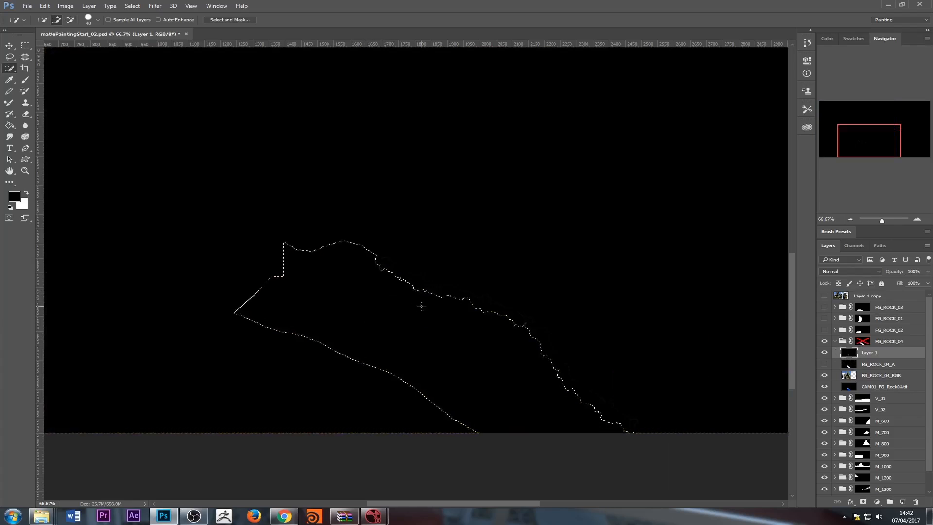
Add another layer above Layer 1 and fill the selected area around the rock silhouette with black
left_click(877, 364)
left_click(872, 354)
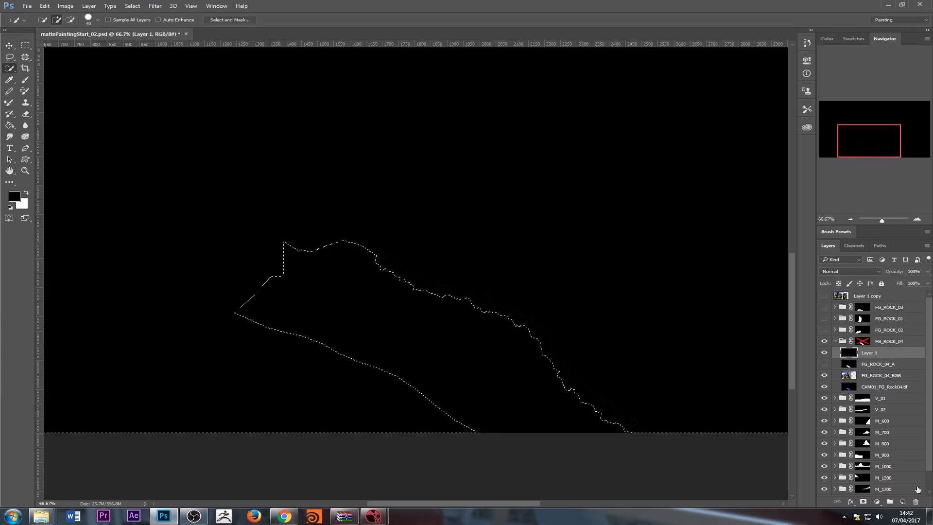
left_click(903, 501)
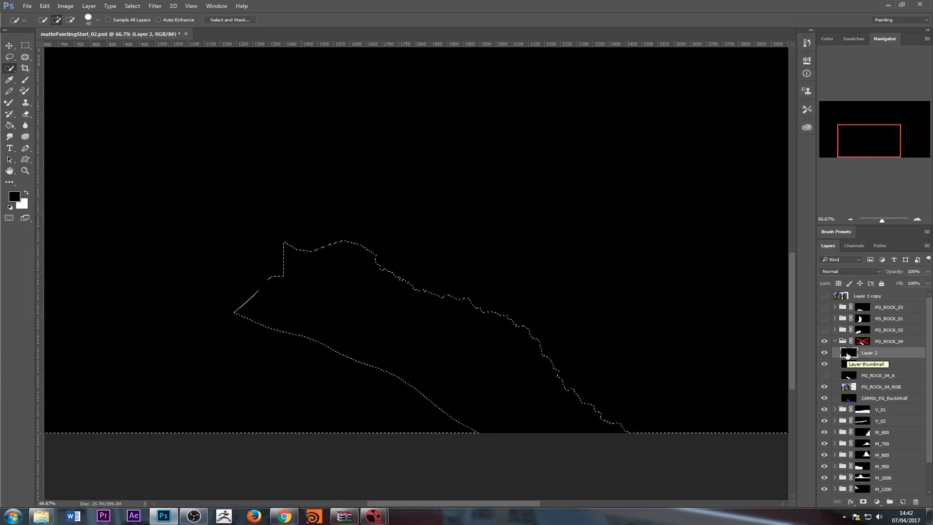
key("ctrl+BackSpace")
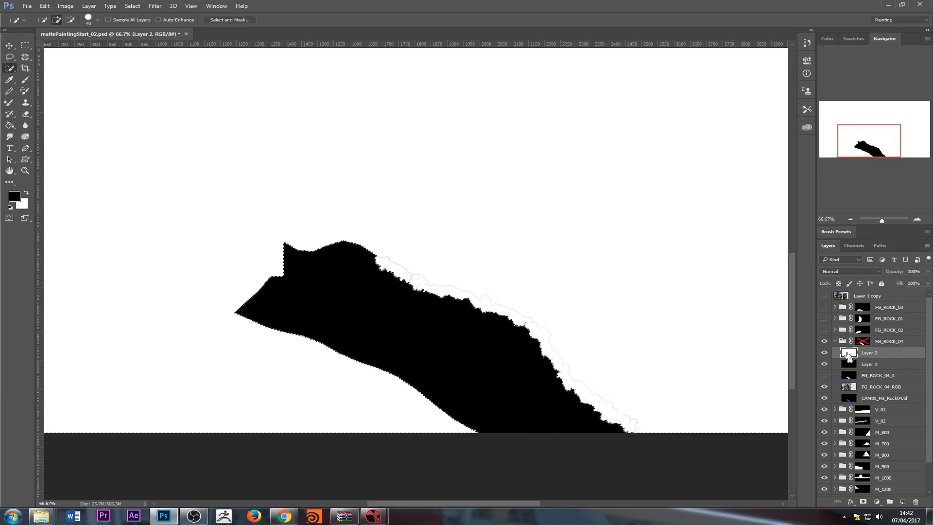
key("alt+BackSpace")
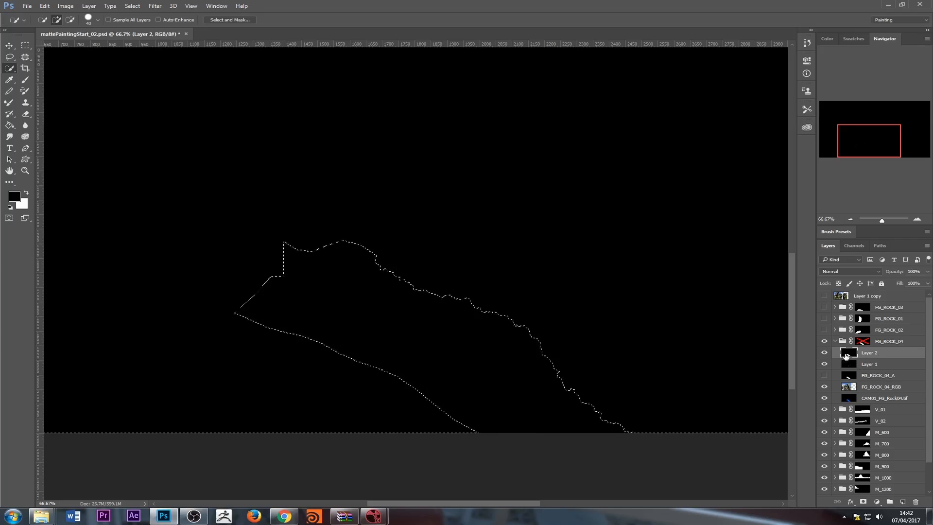
Invert the selection and fill the rock silhouette with white on Layer 2
right_click(854, 364)
right_click(374, 297)
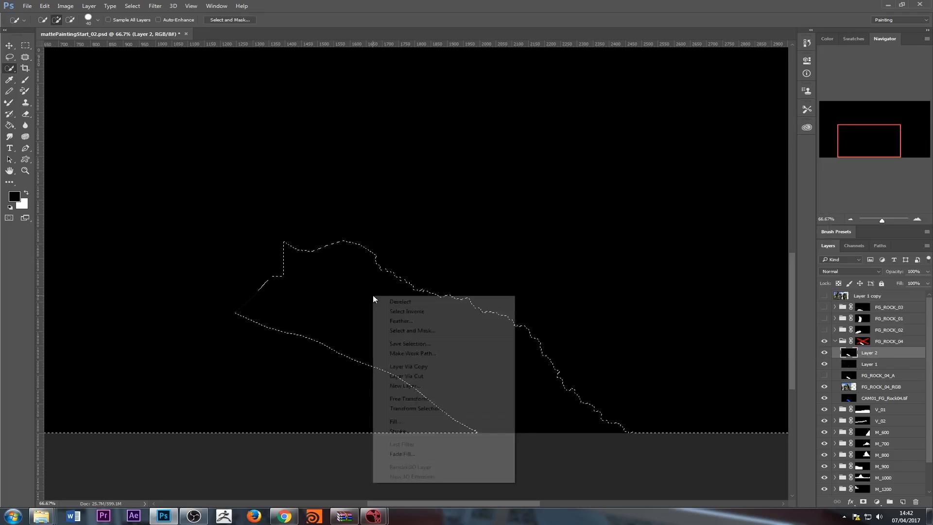
left_click(407, 312)
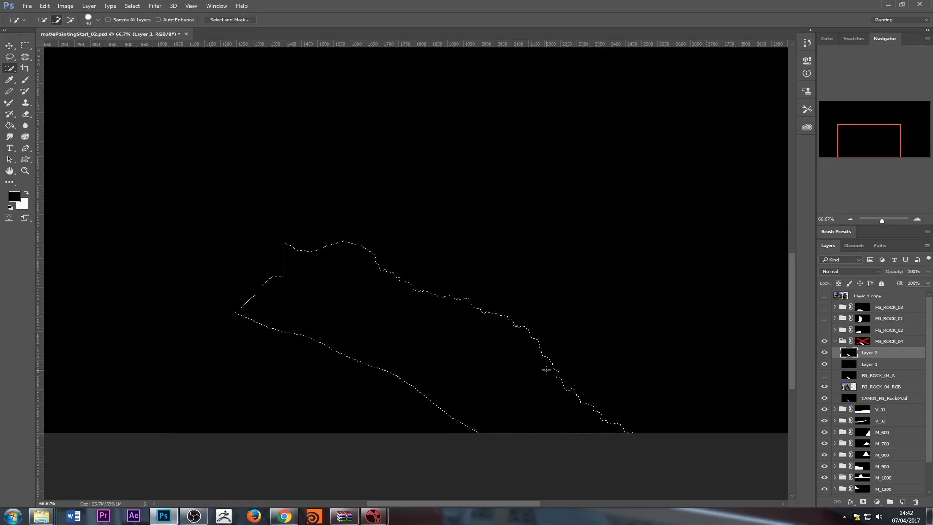
key("ctrl+BackSpace")
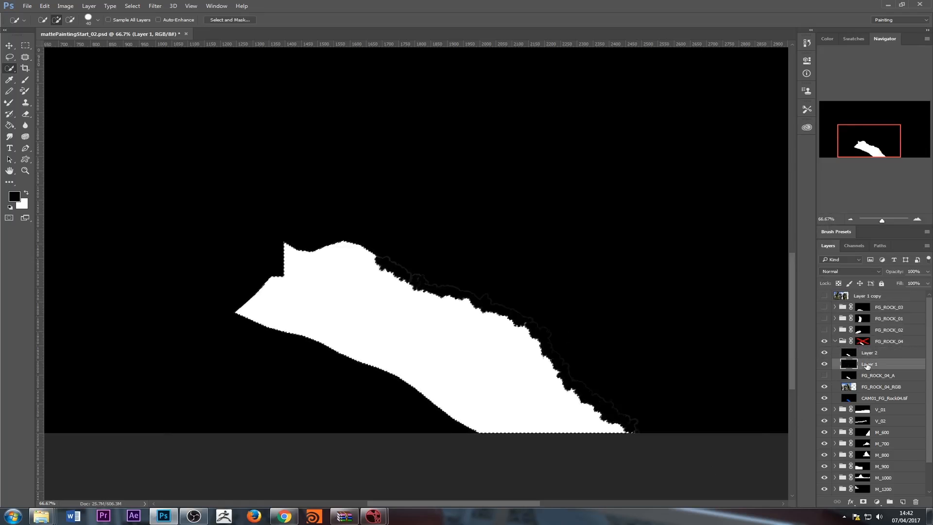
Merge Layer 1 and Layer 2 into a single black-and-white matte, undo the clearing of its white area, and discard the merged layer
left_click(862, 364, "shift")
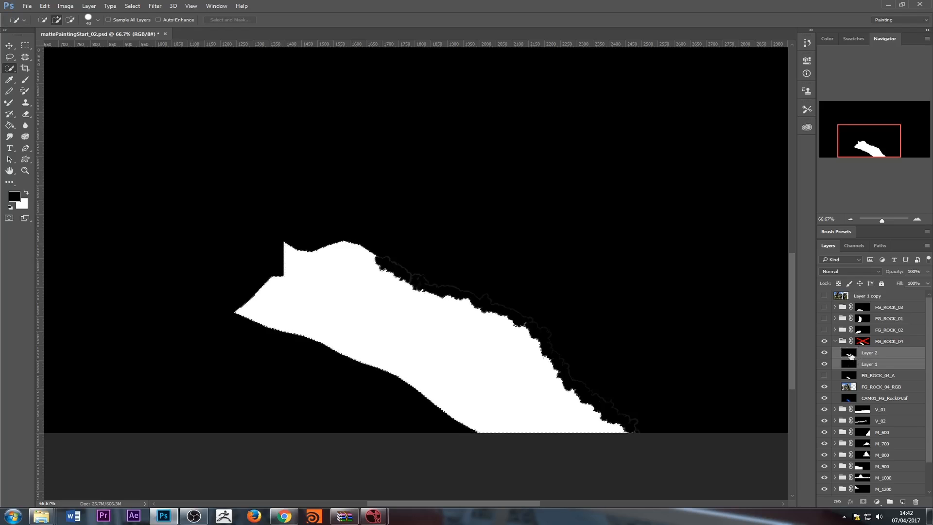
right_click(851, 363)
right_click(869, 360)
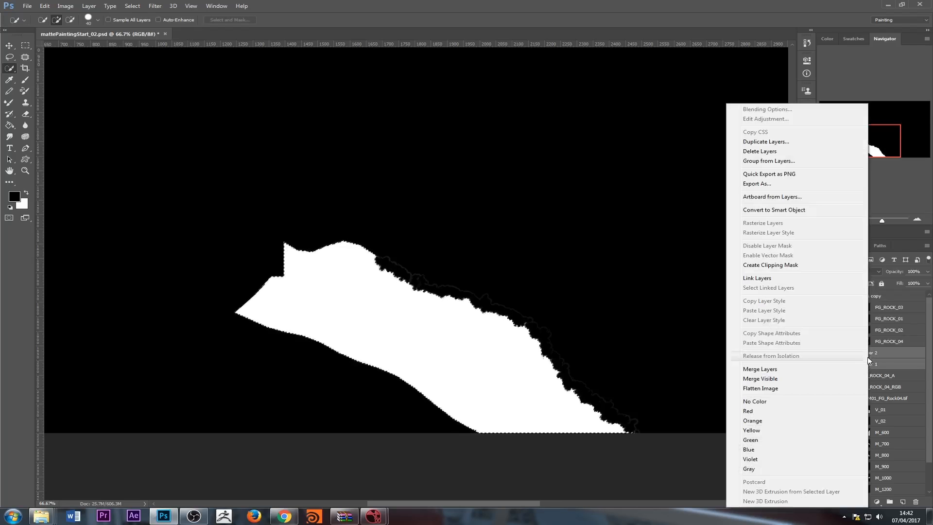
left_click(861, 366)
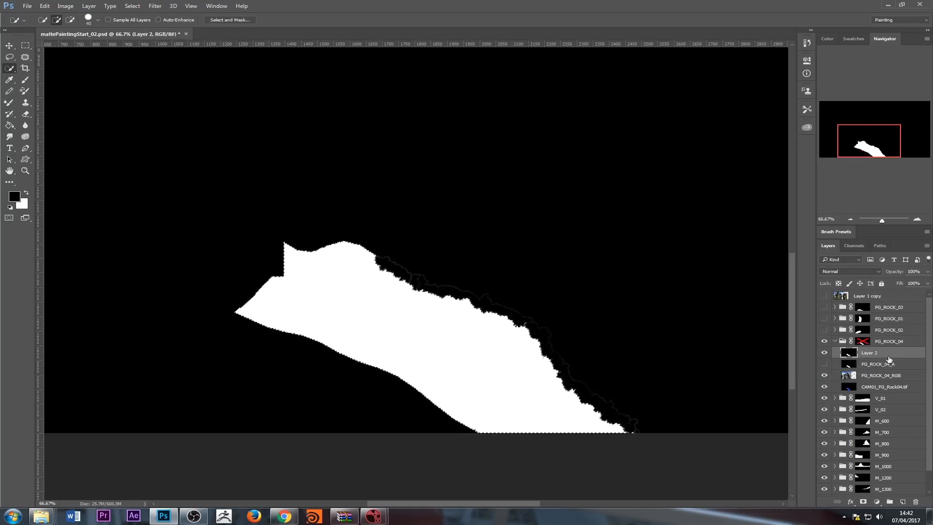
right_click(849, 358)
left_click(862, 368)
key("ctrl+z")
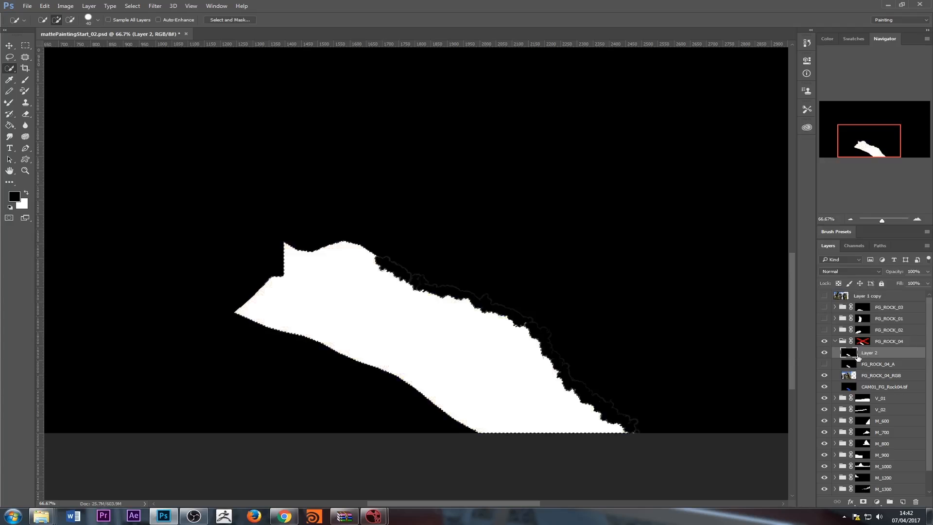
right_click(850, 356)
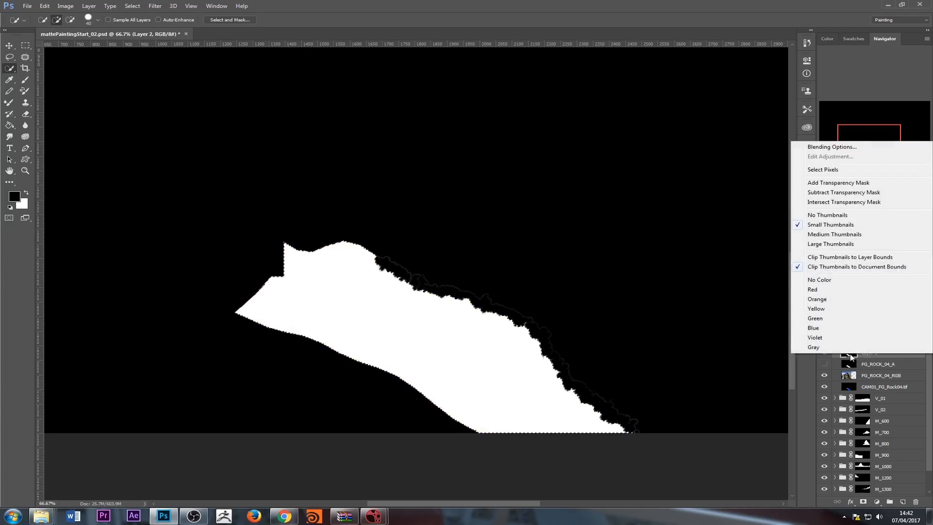
left_click(864, 362)
left_click_drag(854, 356, 914, 502)
Show FG_ROCK_04_A without the selection, and compare it with the re-enabled FG_ROCK_04 group mask isolated in the canvas
left_click(825, 354)
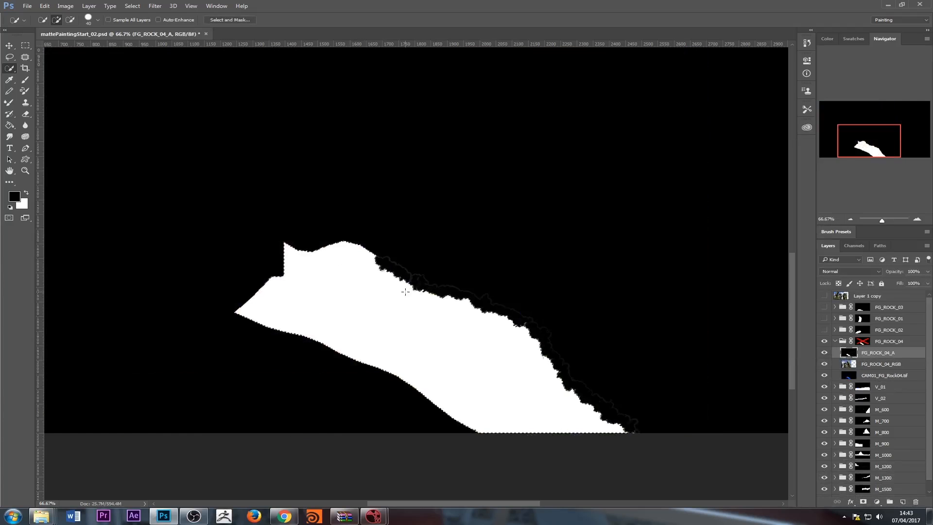
key("ctrl+d")
left_click(873, 369)
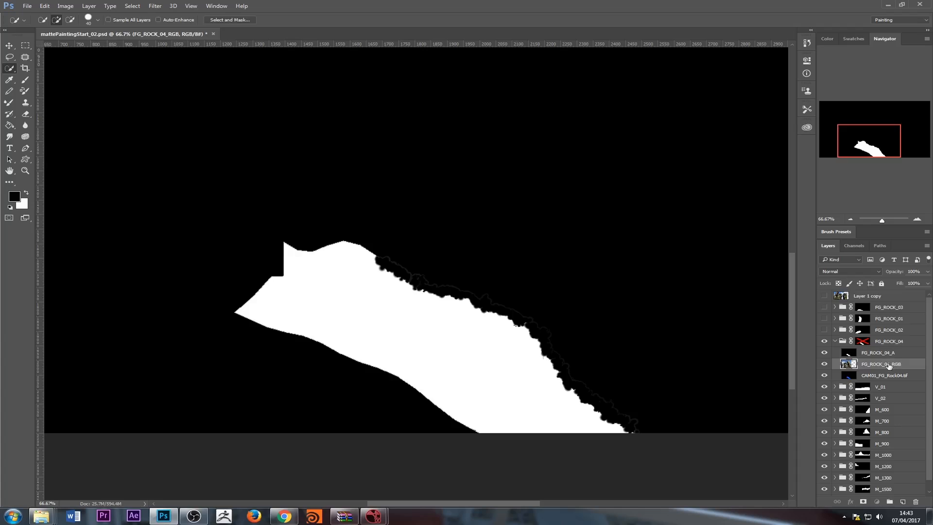
left_click(882, 354)
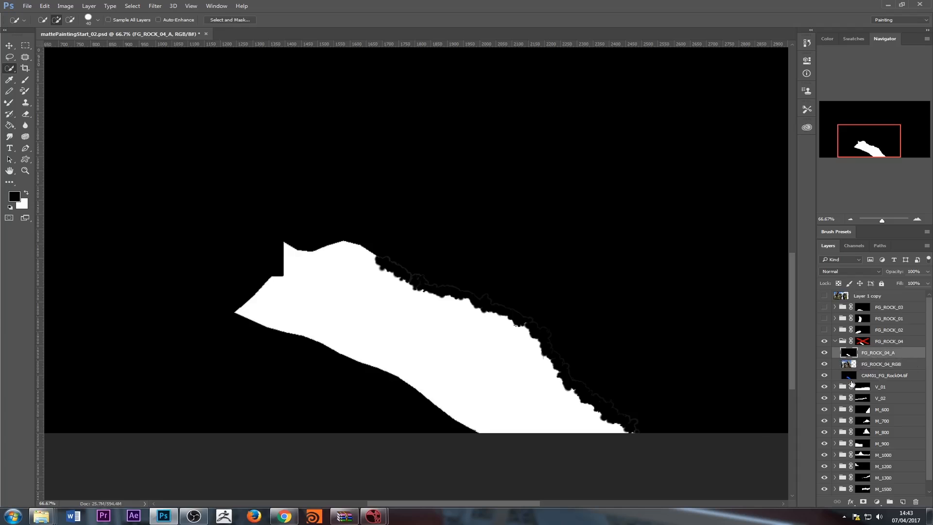
left_click(835, 341)
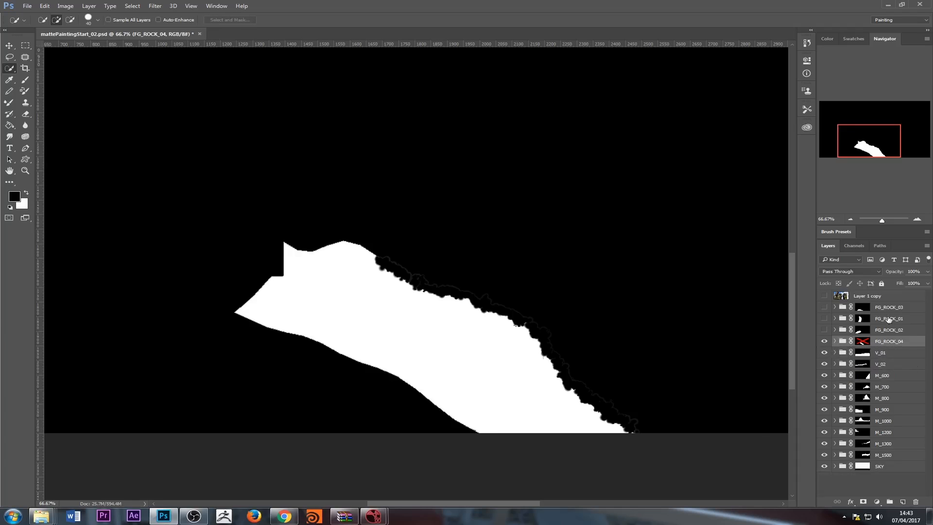
left_click(865, 341)
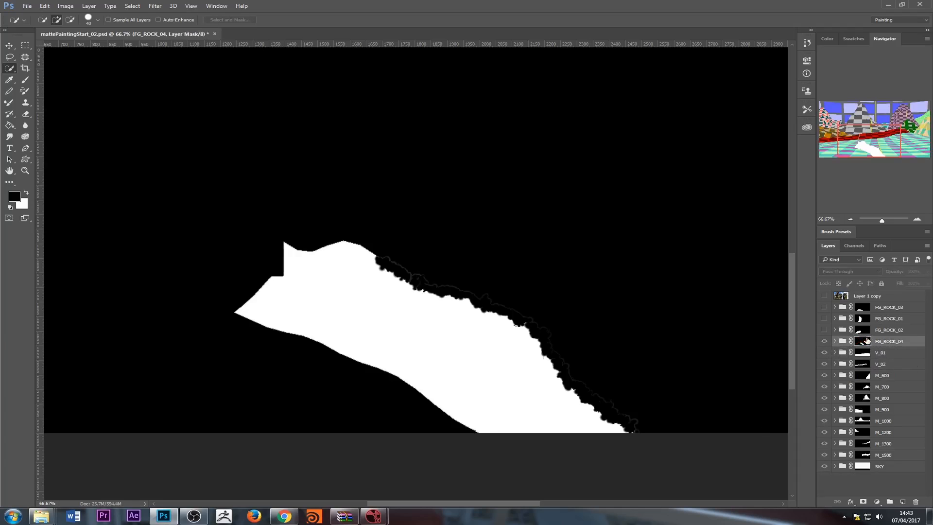
left_click(835, 341)
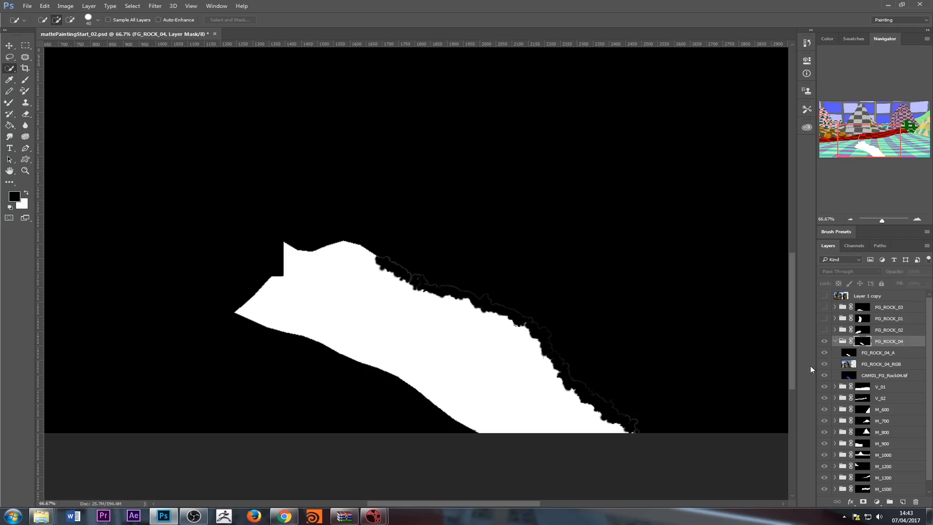
Return to the colour composite, hide the FG_ROCK_04_A layer and collapse the FG_ROCK_04 group
left_click(853, 363)
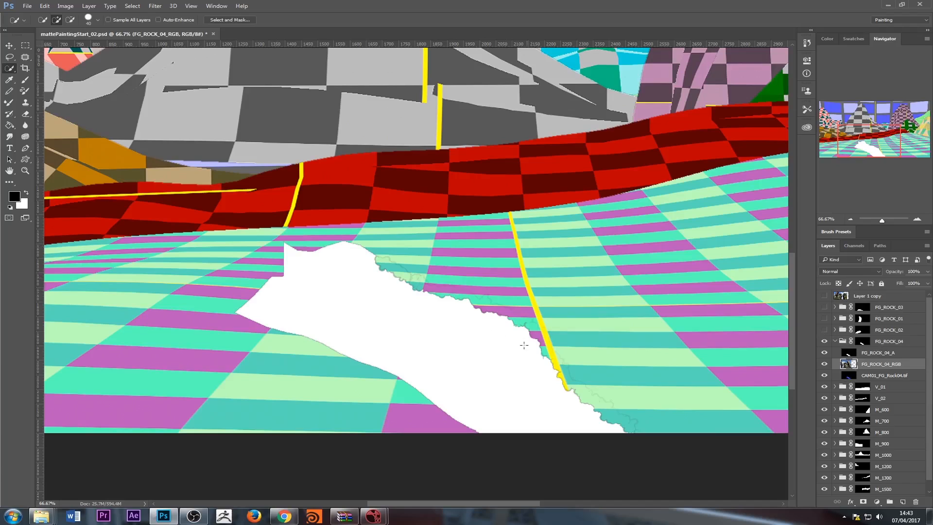
left_click(862, 342)
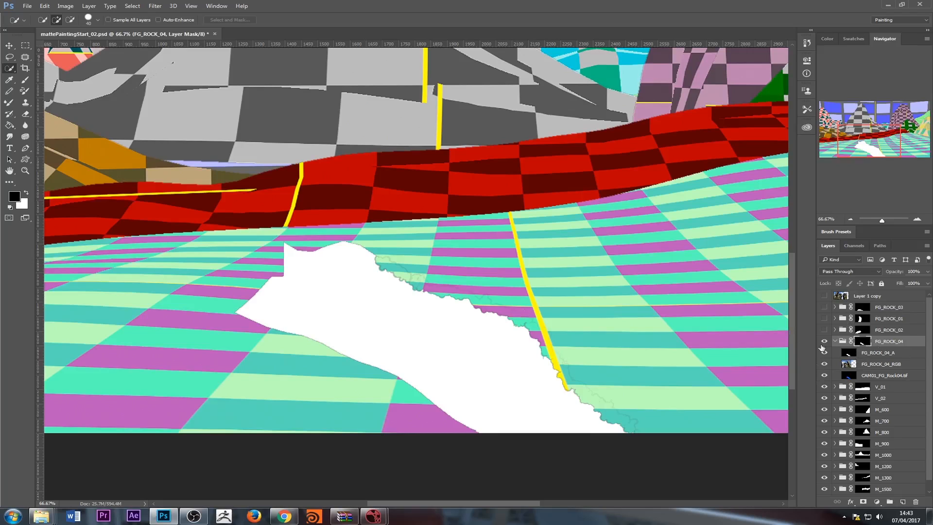
left_click(854, 354)
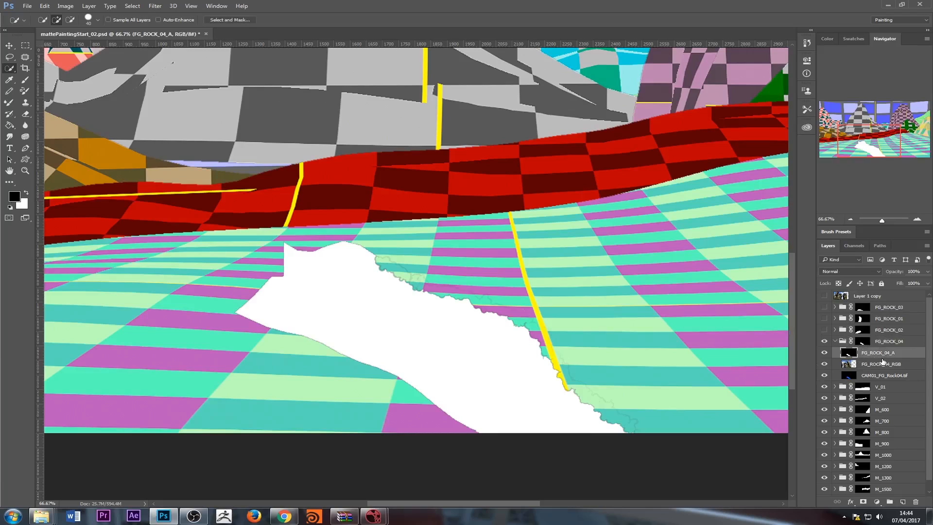
left_click(834, 342)
left_click(835, 342)
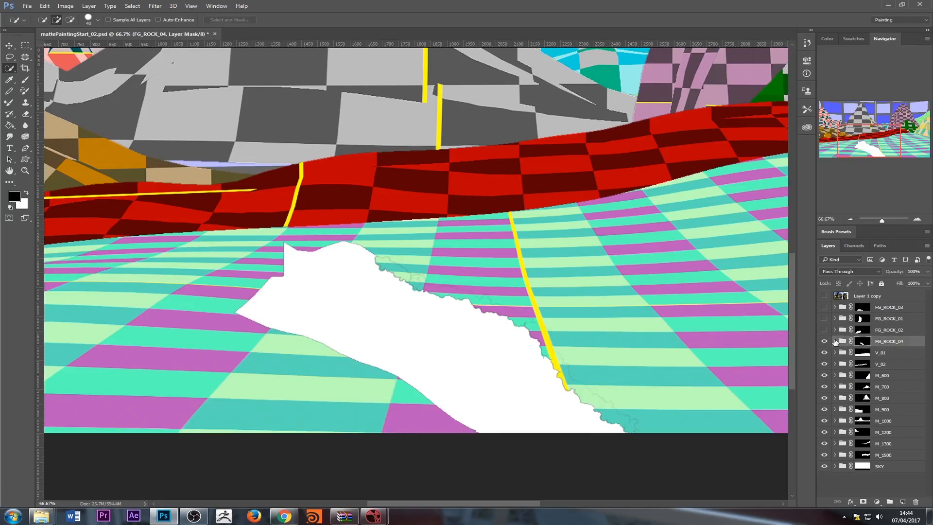
left_click(834, 341)
left_click(824, 353)
left_click(834, 341)
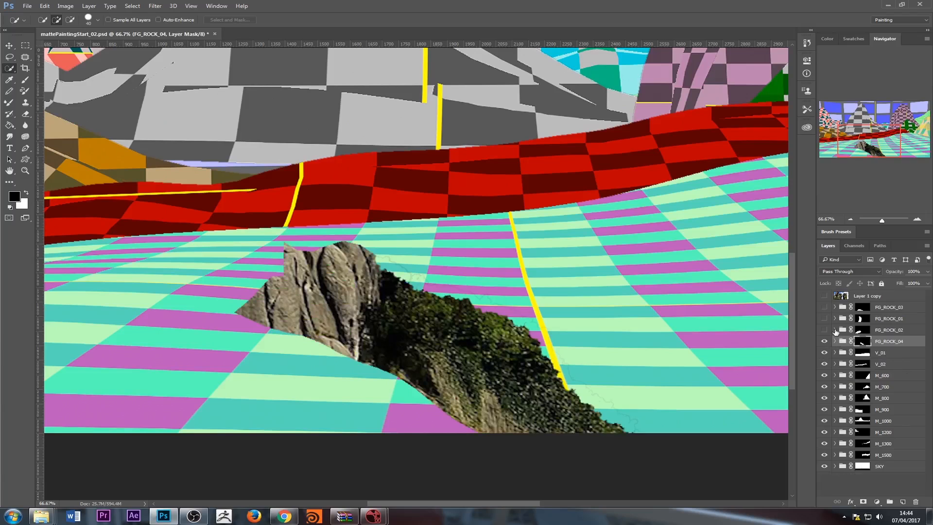
Show and expand the FG_ROCK_02 group, and compare its rock with the FG_ROCK_02_A layer hidden and shown
left_click(835, 330)
left_click(824, 331)
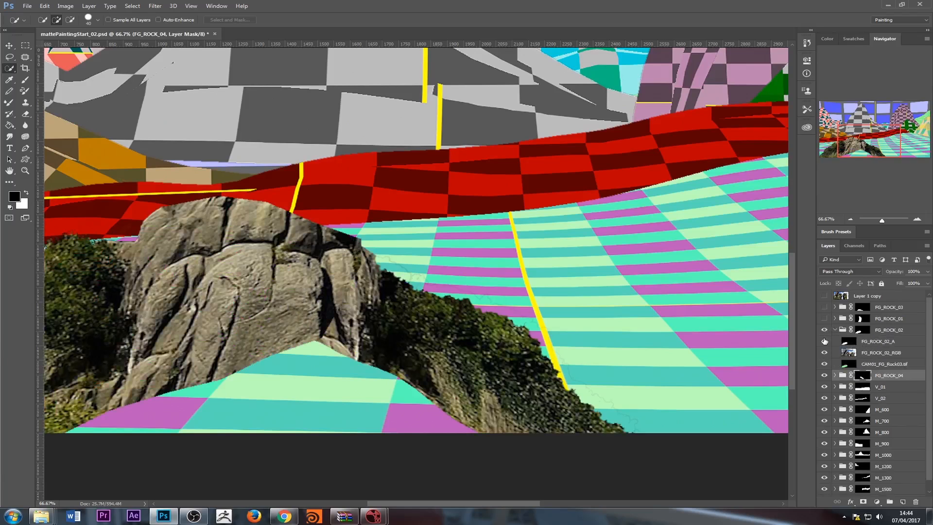
left_click(825, 341)
left_click(825, 341)
scroll(502, 273, "down", 2)
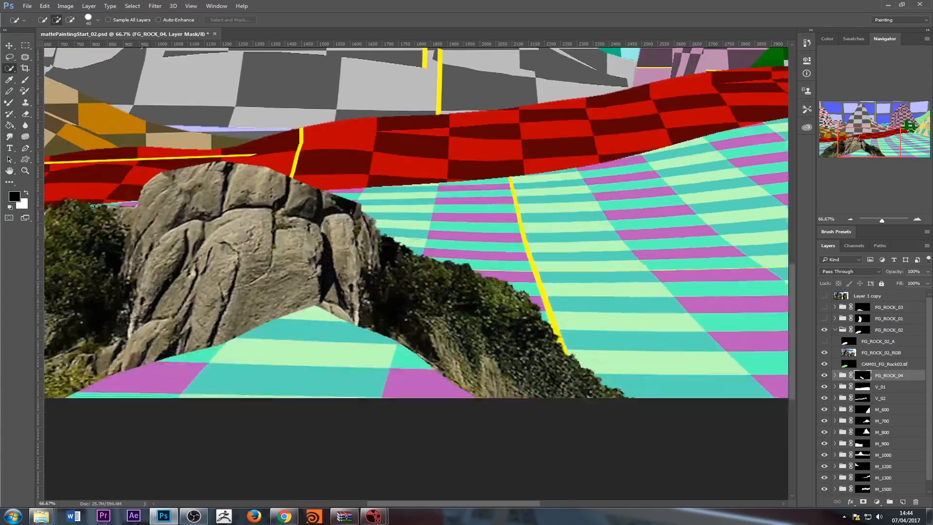
scroll(333, 306, "down", 1)
left_click_drag(292, 268, 604, 319)
left_click(825, 341)
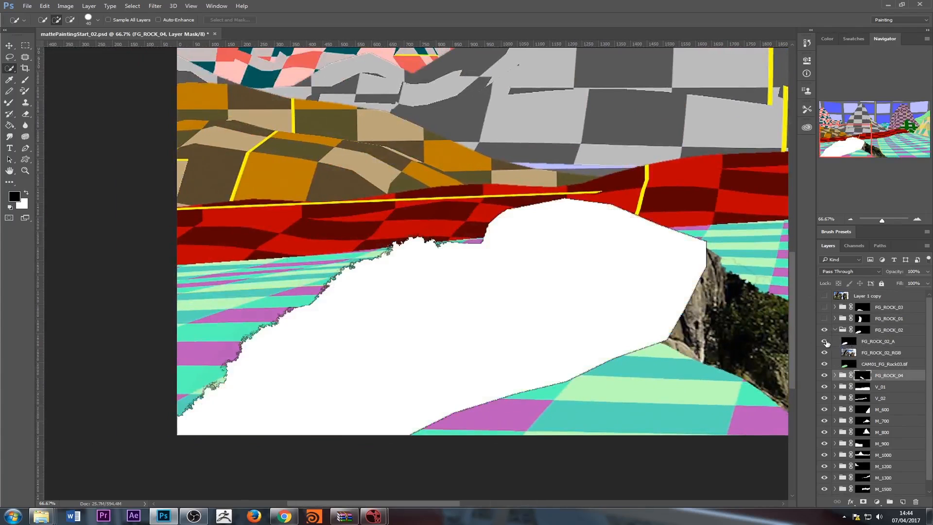
Select the FG_ROCK_02 group's mask and isolate it in the canvas to examine its black-and-white shape
left_click(864, 330)
left_click(863, 330, "alt")
left_click(864, 330, "alt")
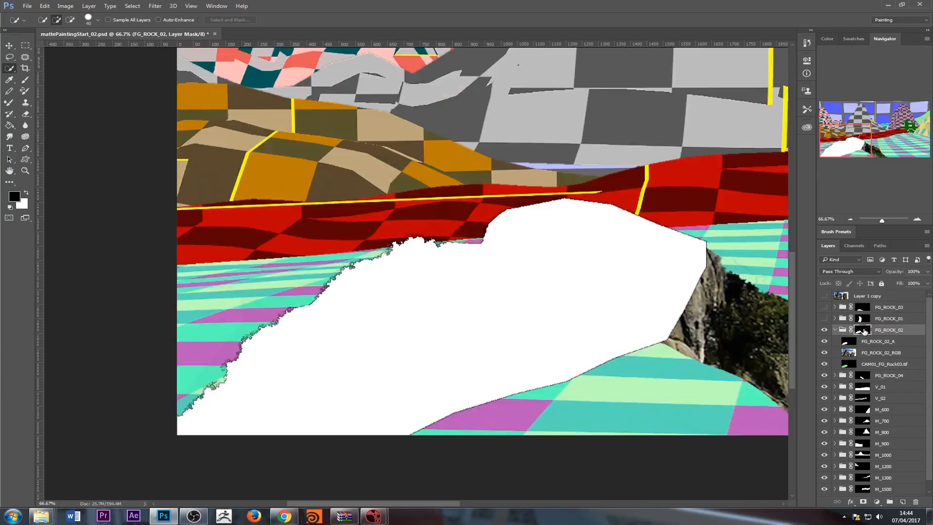
left_click(863, 330, "alt")
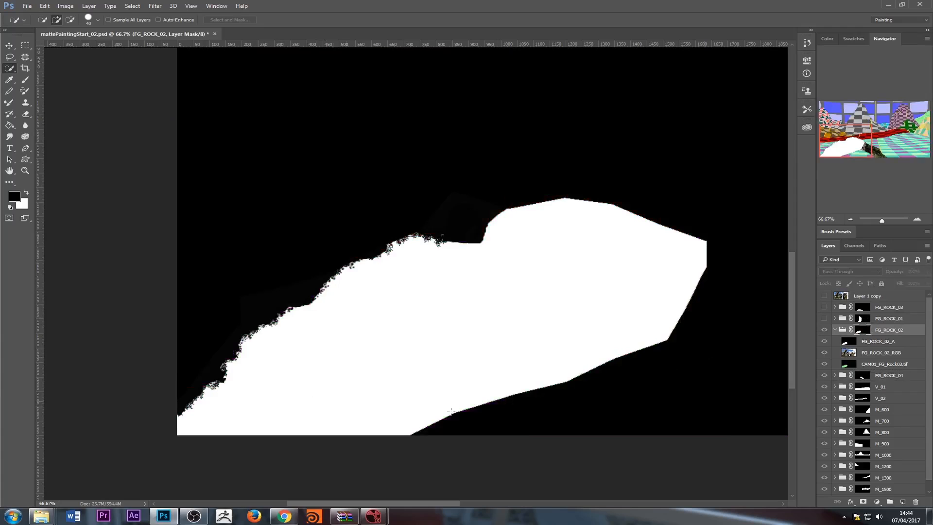
Return from the isolated mask to the colour composite and make FG_ROCK_02_A the active layer
left_click(850, 350)
left_click(848, 341)
left_click(880, 352)
left_click(878, 343)
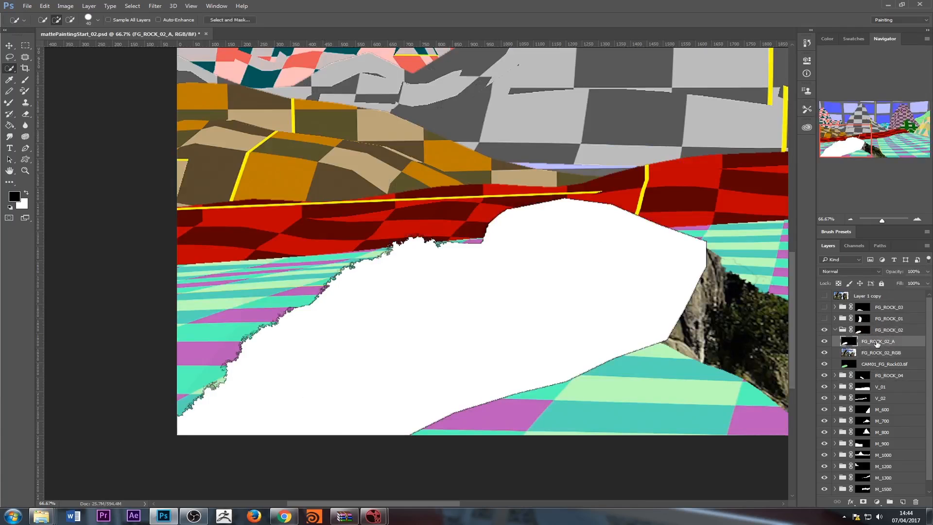
Expand and show the FG_ROCK_01 group, and hide its FG_ROCK_01_A layer to reveal the rock texture
left_click(834, 318)
left_click(824, 318)
left_click(824, 330)
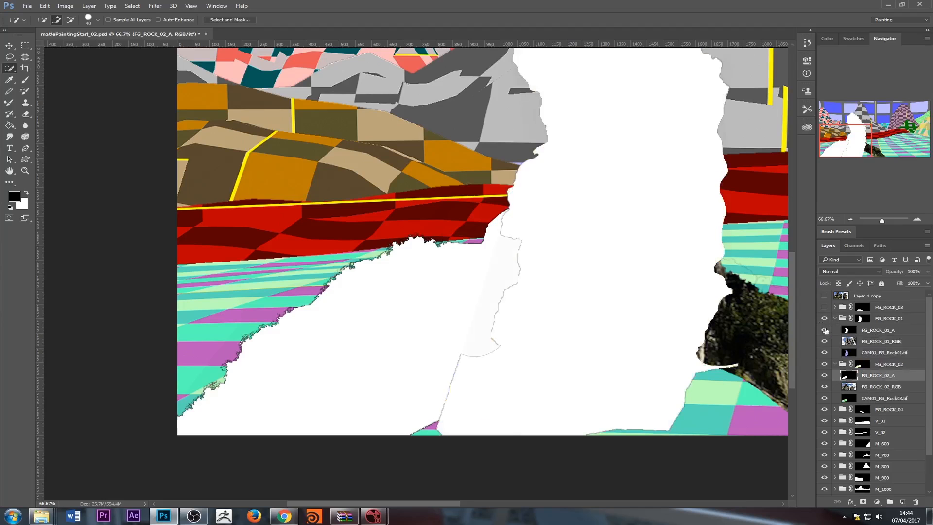
left_click(825, 330)
Expand and show the FG_ROCK_03 group, and compare its rocks with the FG_ROCK_03_A layer shown and hidden
left_click(834, 307)
left_click(824, 306)
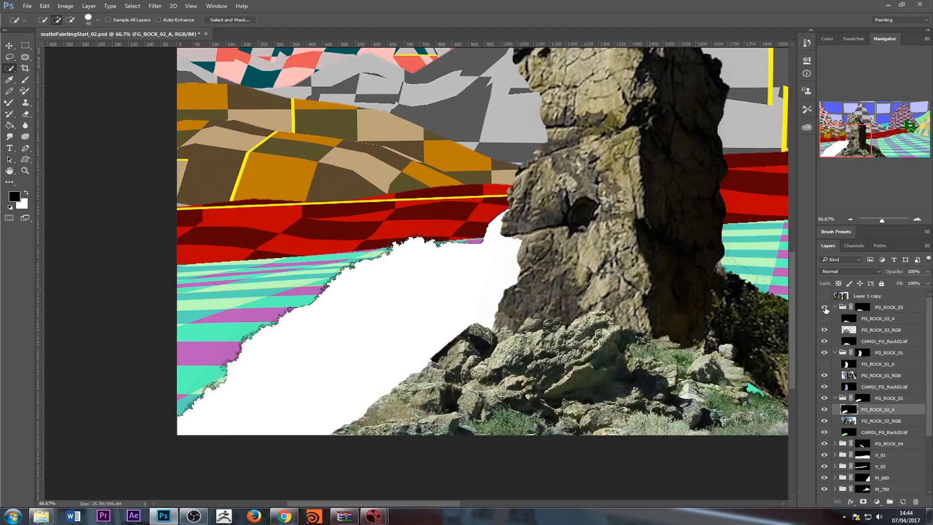
left_click(824, 319)
left_click(825, 319)
scroll(841, 359, "down", 2)
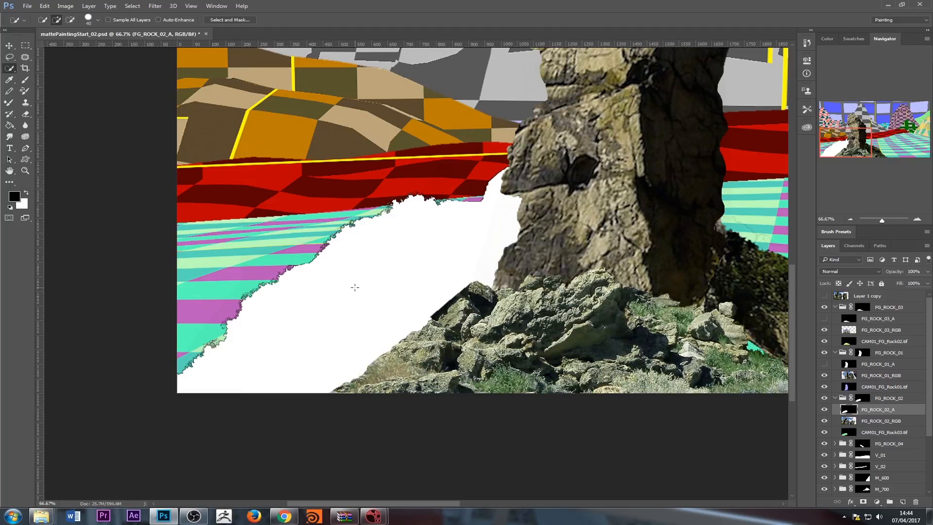
scroll(357, 242, "down", 3)
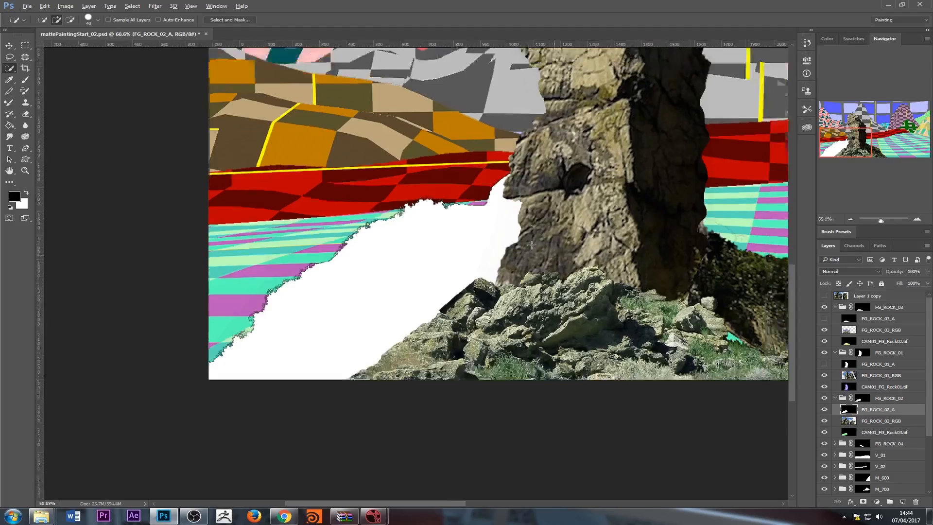